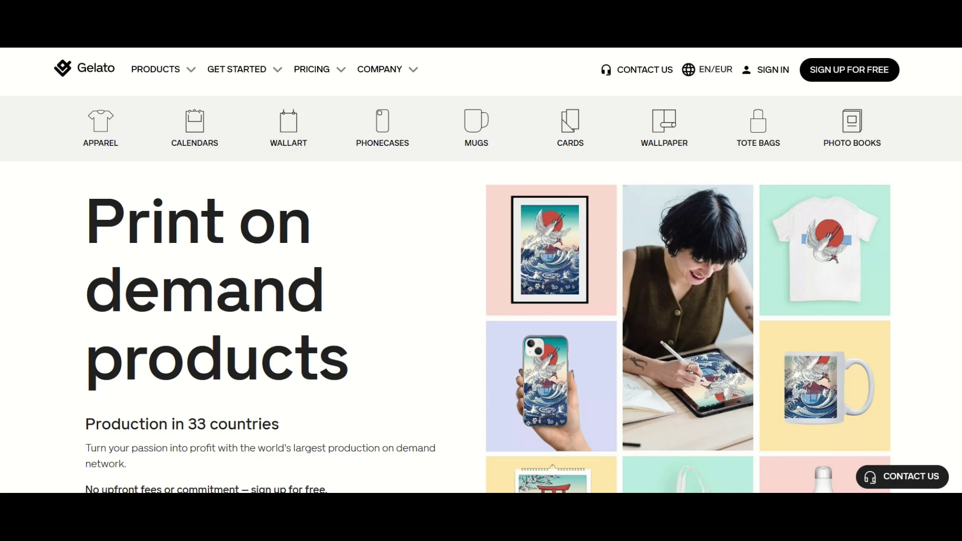
# Step: Scroll down the Home dashboard through recommended products like crewneck T-shirts and hoodies
pyautogui.scroll(-5, 482, 269)
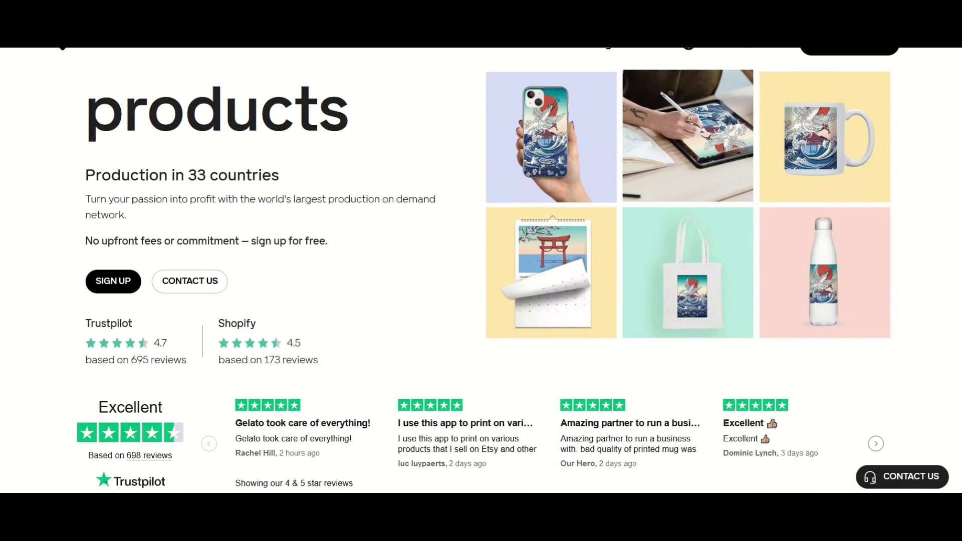
pyautogui.scroll(-9, 482, 270)
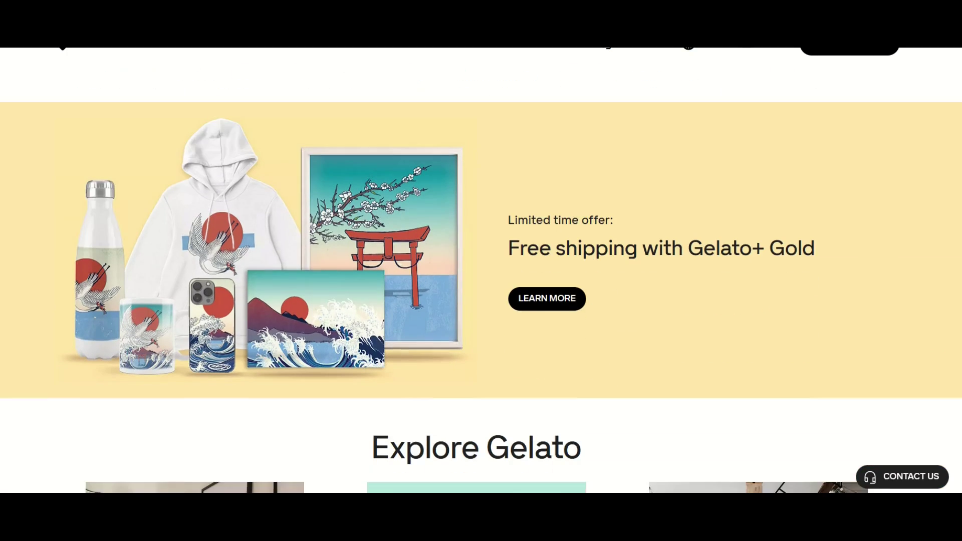
pyautogui.scroll(-5, 481, 270)
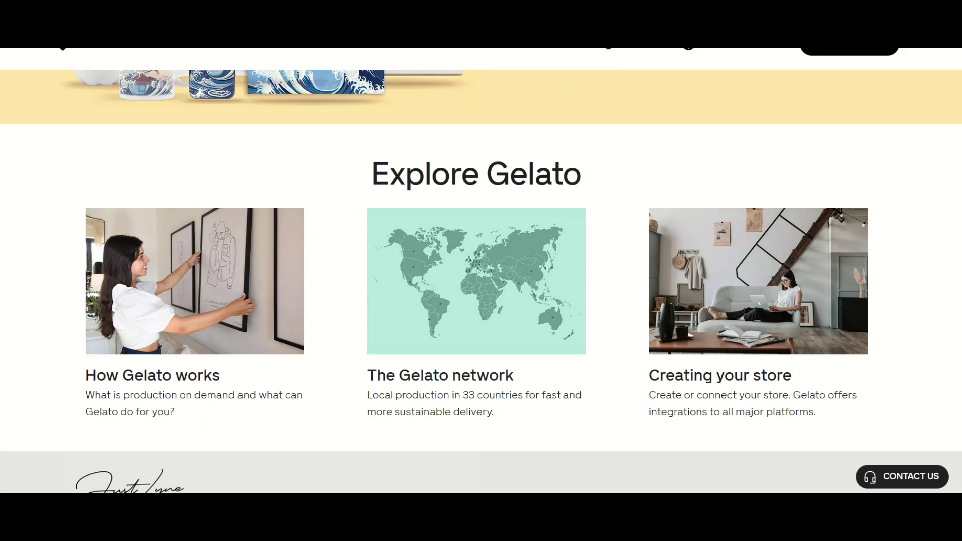
pyautogui.scroll(-8, 482, 270)
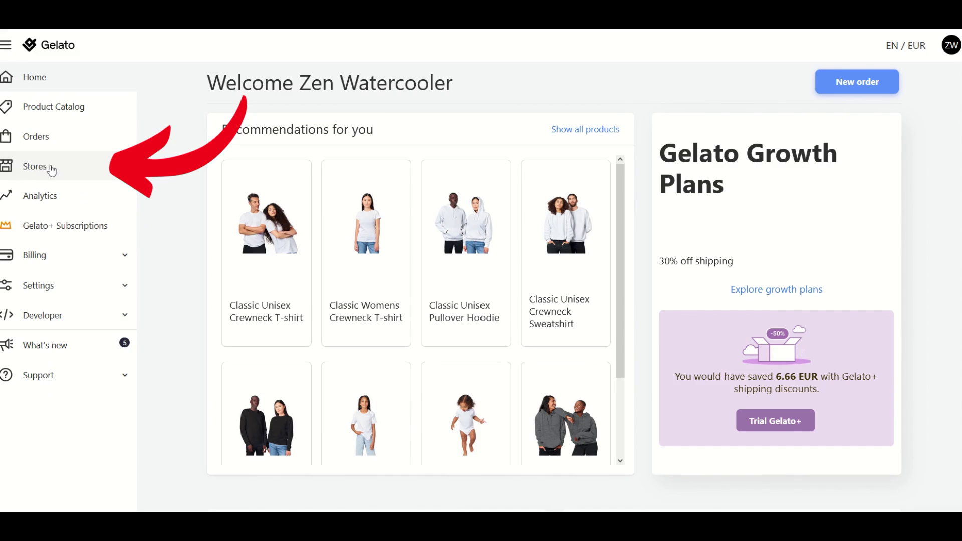
# Step: From the Stores page's Connect a new store section, begin connecting an Etsy store
pyautogui.click(33, 166)
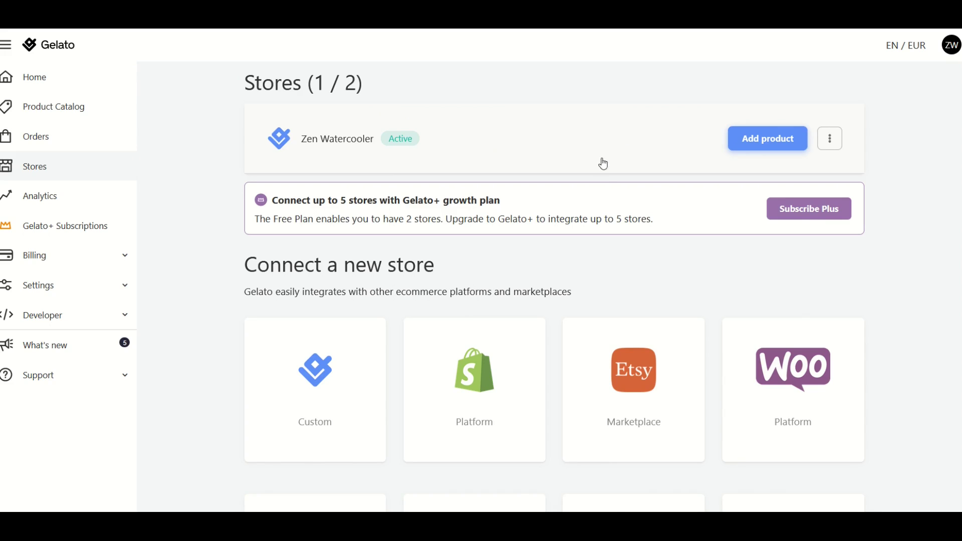
pyautogui.scroll(-3, 530, 215)
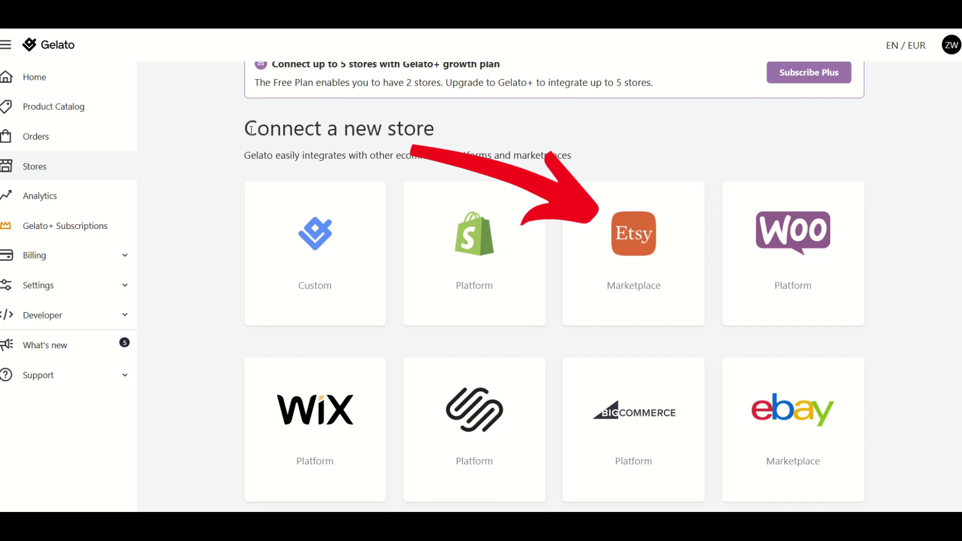
pyautogui.moveTo(250, 128); pyautogui.dragTo(494, 137)
pyautogui.moveTo(624, 220)
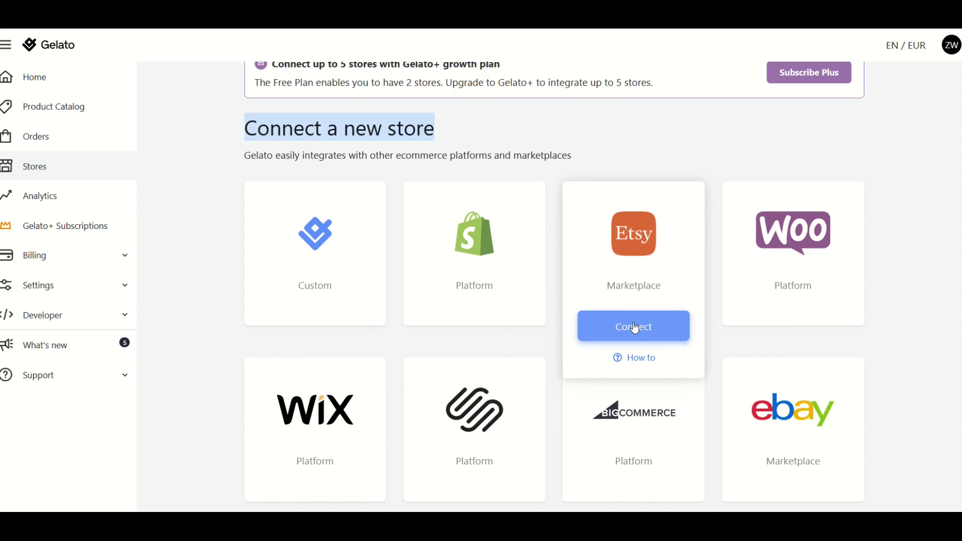
pyautogui.click(635, 329)
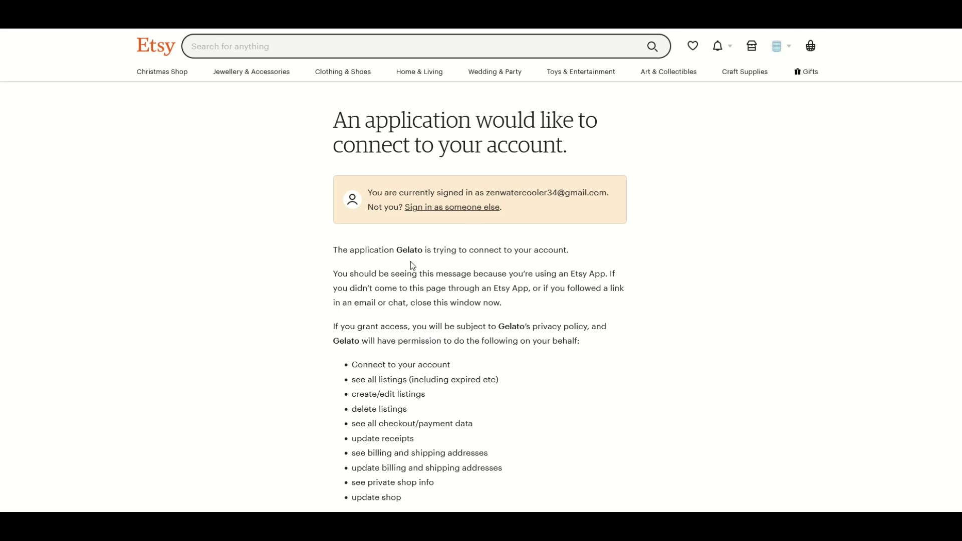
# Step: Grant Gelato access on Etsy's authorization page
pyautogui.scroll(-3, 411, 262)
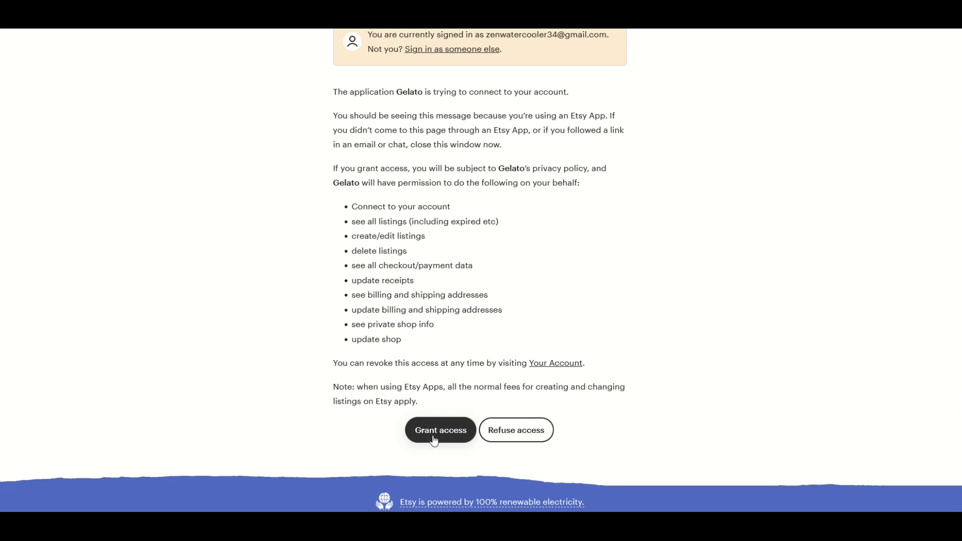
pyautogui.click(434, 441)
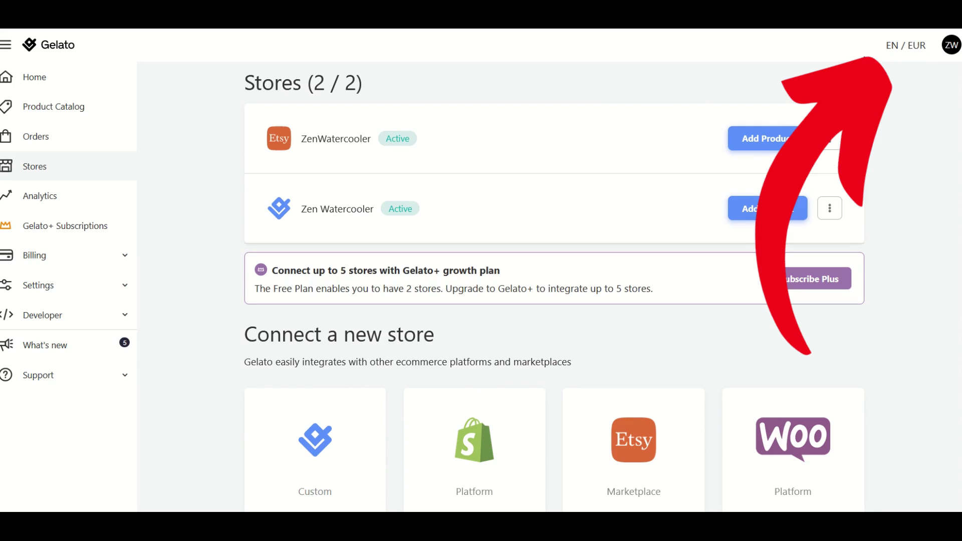
# Step: Change the display currency from EUR to Canadian dollar (CAD)
pyautogui.click(906, 49)
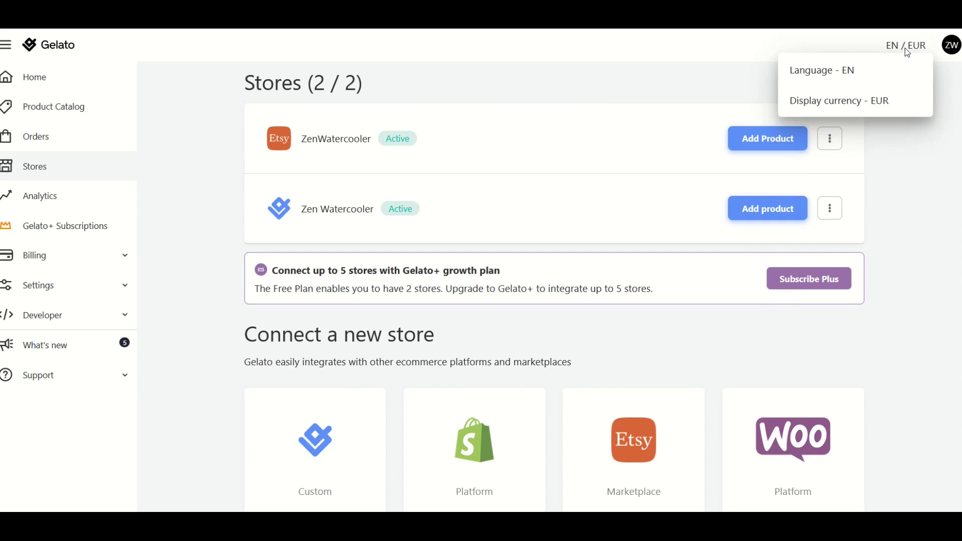
pyautogui.click(816, 105)
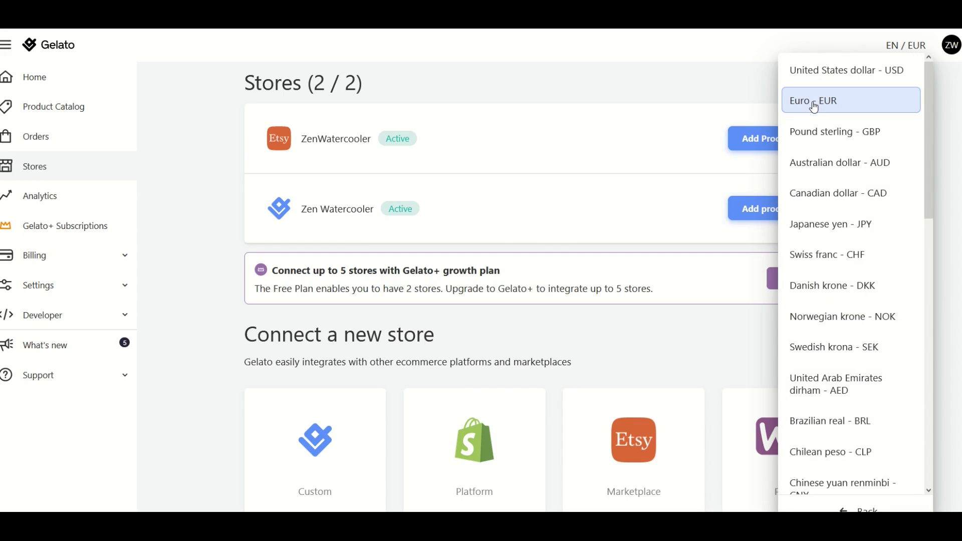
pyautogui.click(828, 204)
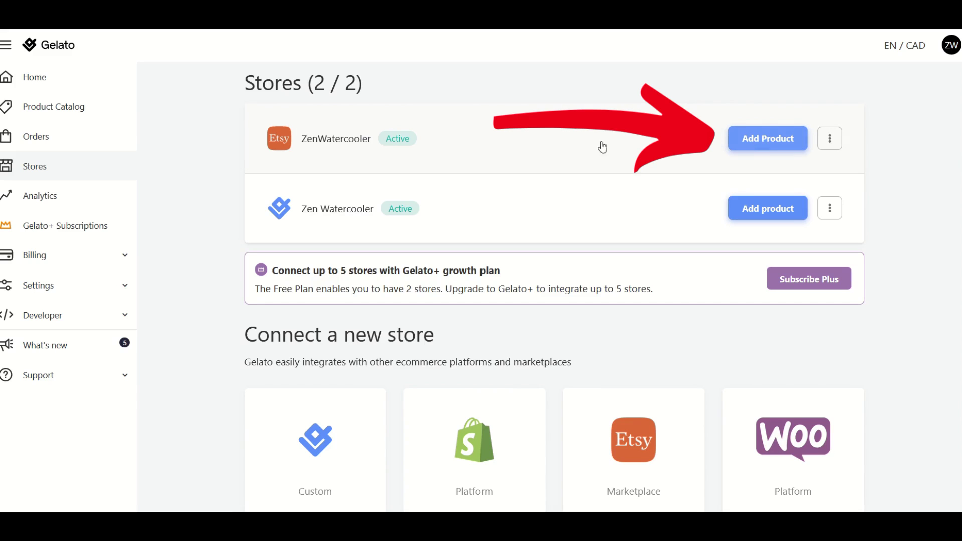
# Step: Add a product to the Etsy store and browse Women's clothing T-shirts priced in CAD
pyautogui.click(767, 138)
pyautogui.click(785, 161)
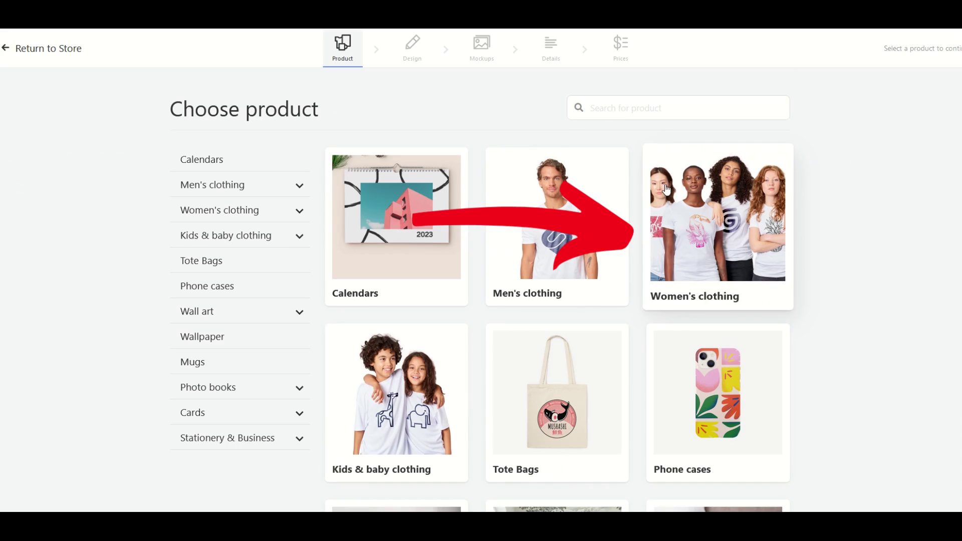
pyautogui.click(695, 193)
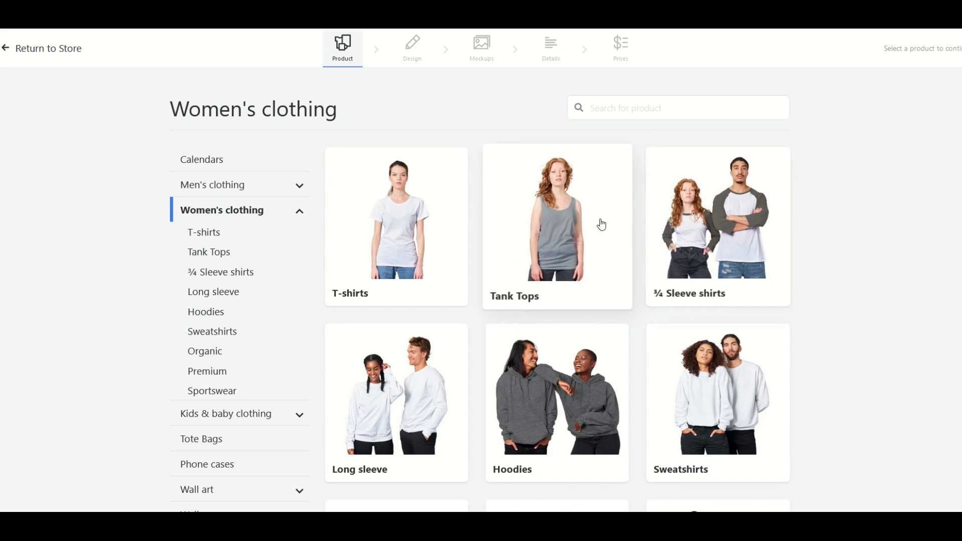
pyautogui.click(398, 221)
pyautogui.scroll(-5, 477, 229)
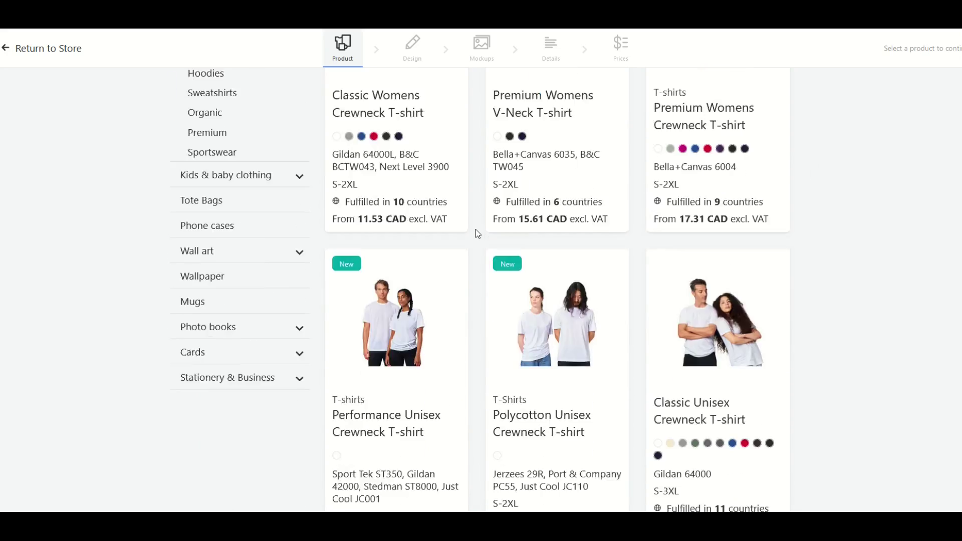
pyautogui.scroll(-5, 476, 229)
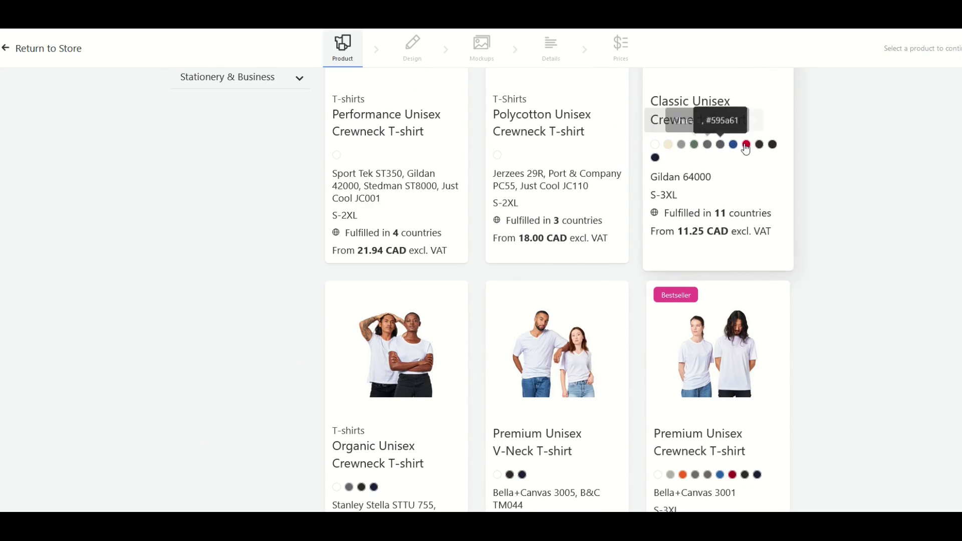
pyautogui.scroll(-1, 666, 166)
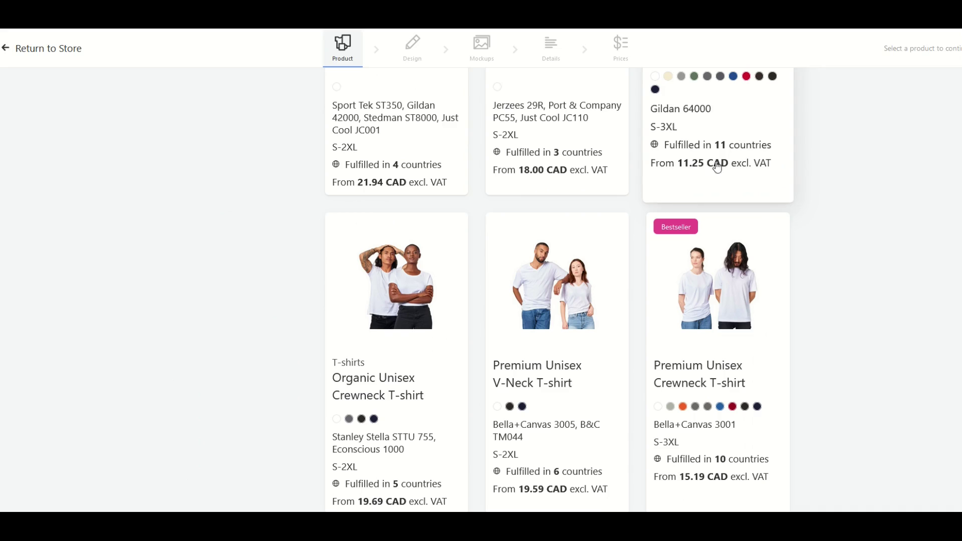
pyautogui.scroll(6, 668, 185)
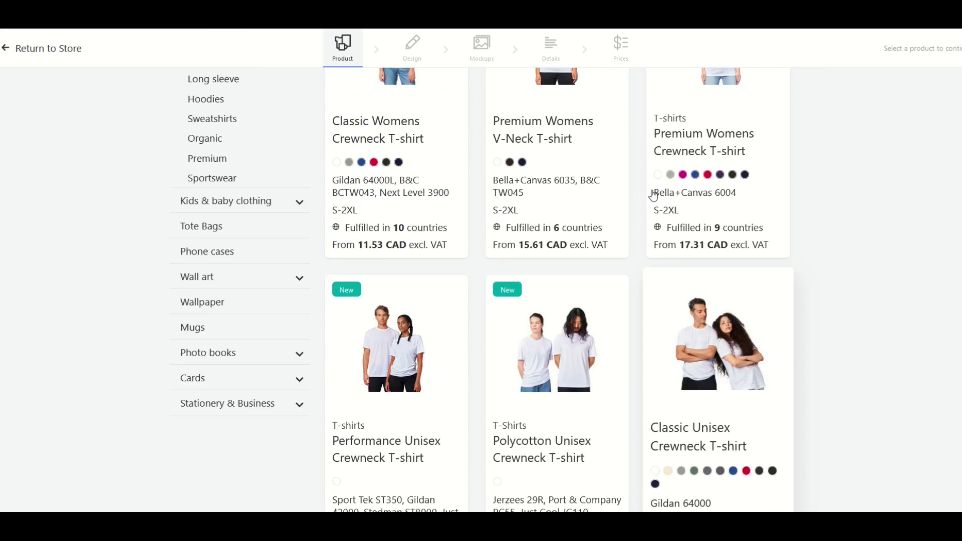
pyautogui.scroll(1, 652, 197)
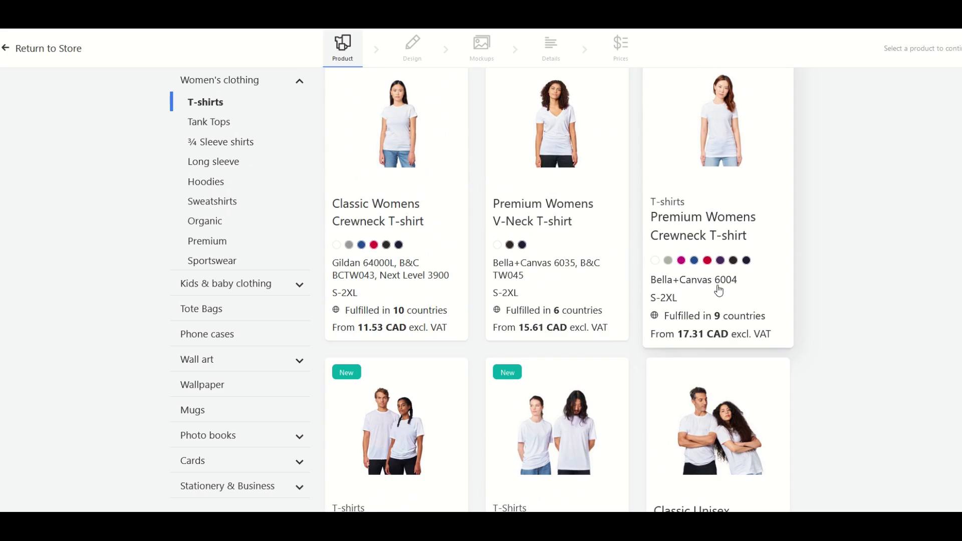
pyautogui.scroll(1, 719, 290)
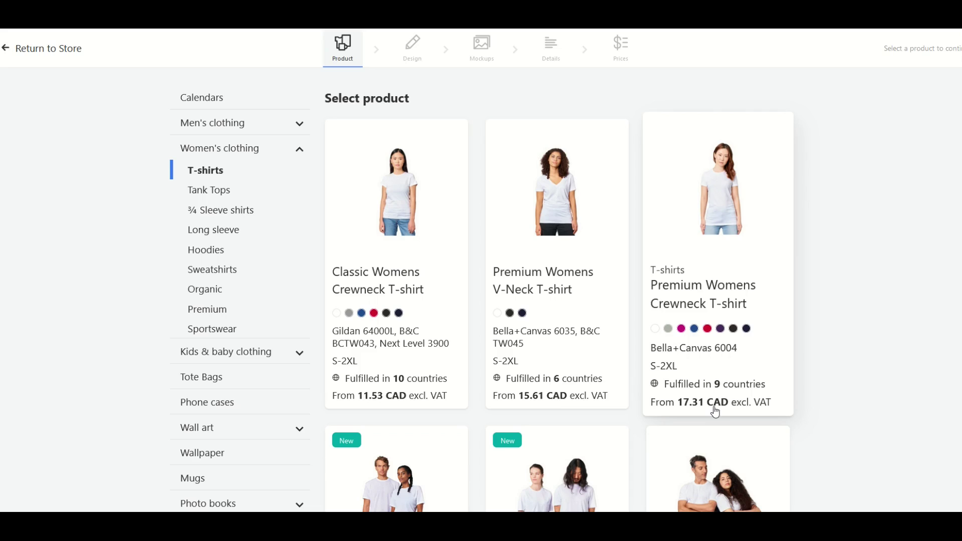
# Step: Choose the Premium Womens Crewneck T-shirt, trying then removing a red colour variant
pyautogui.click(724, 218)
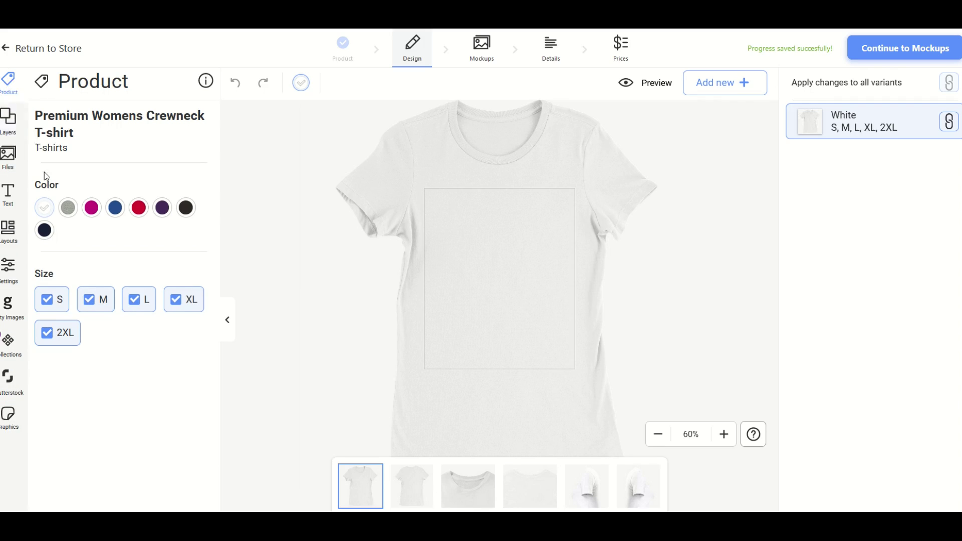
pyautogui.click(138, 208)
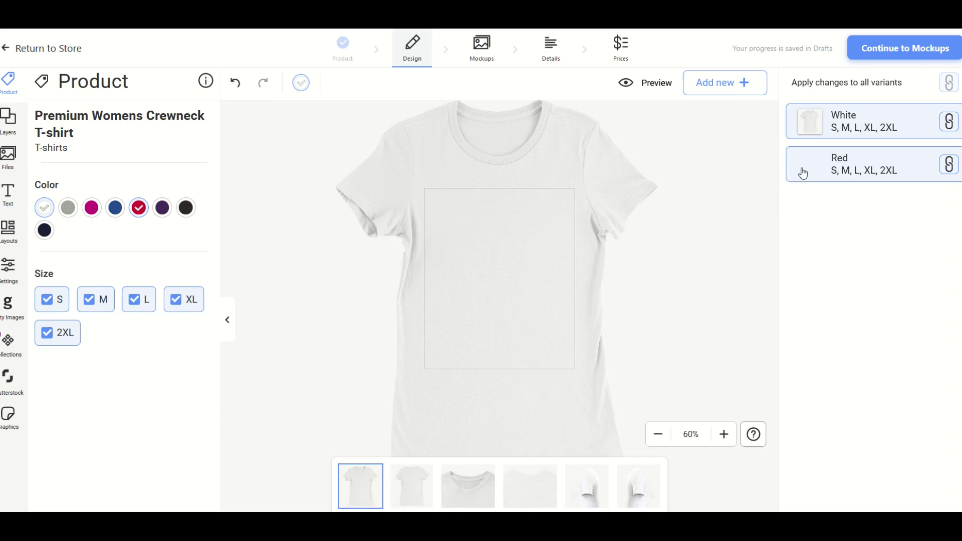
pyautogui.click(880, 174)
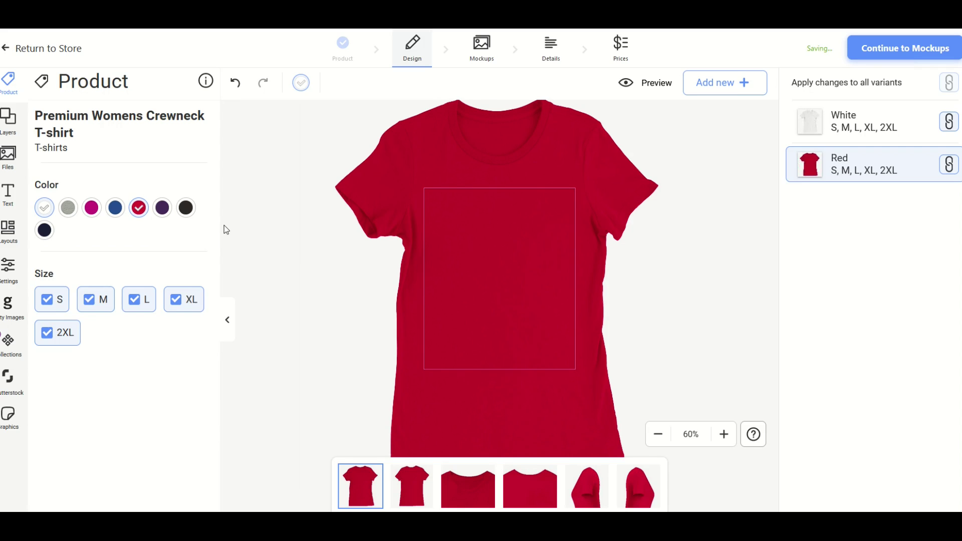
pyautogui.click(139, 213)
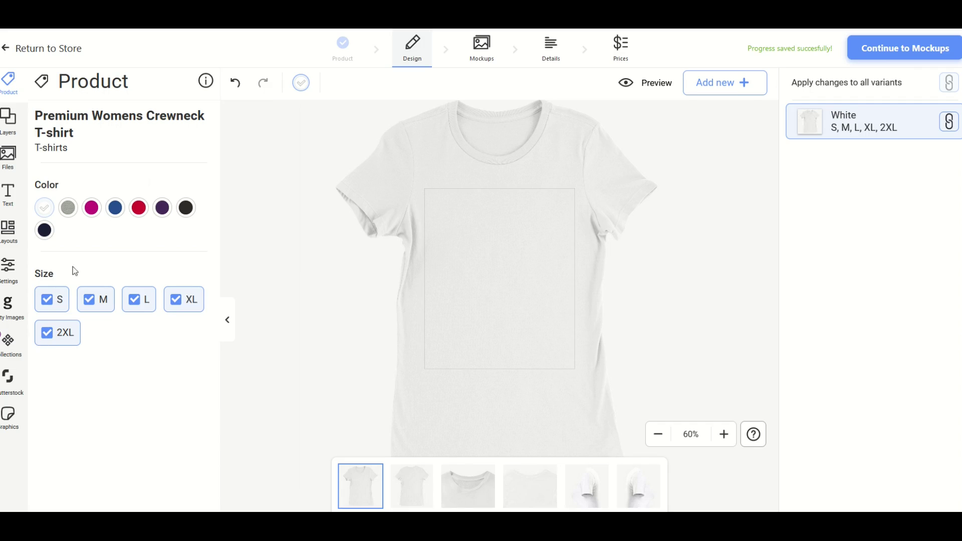
# Step: Add Royal alongside White, preview both variants, and show the uploaded image library
pyautogui.click(115, 208)
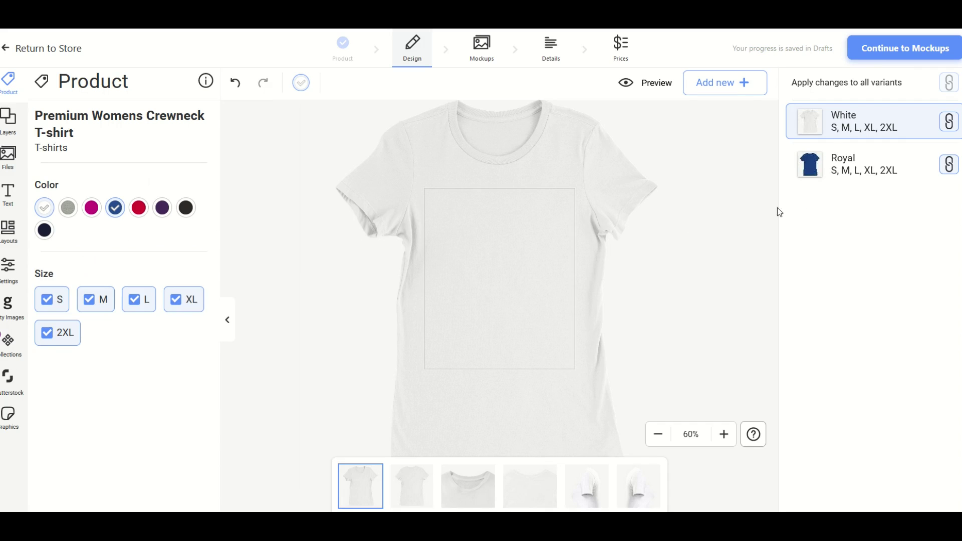
pyautogui.click(838, 166)
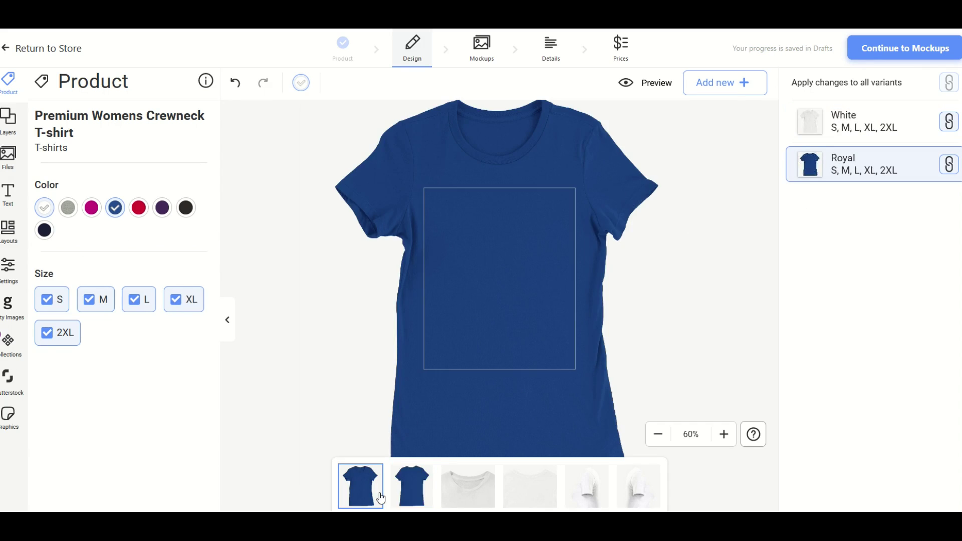
pyautogui.click(832, 125)
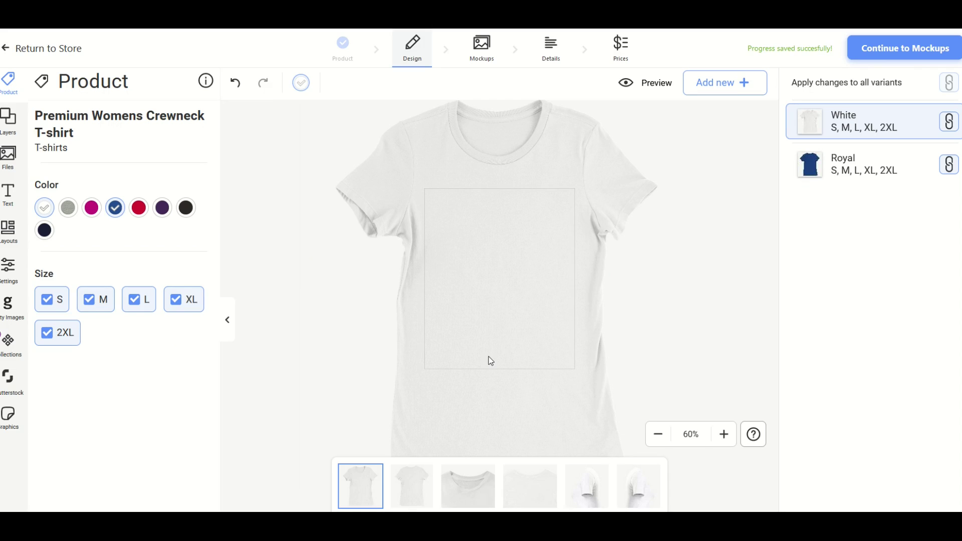
pyautogui.click(14, 157)
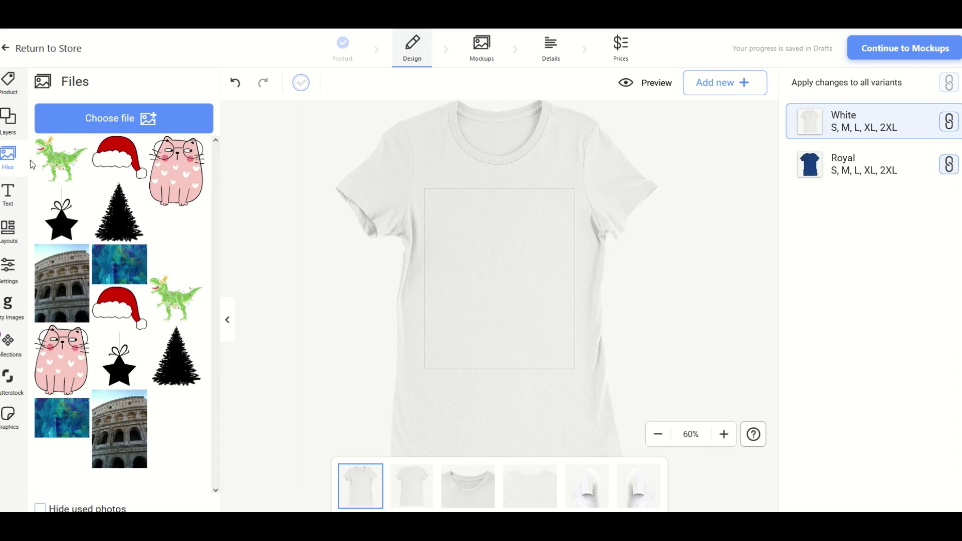
pyautogui.moveTo(130, 436)
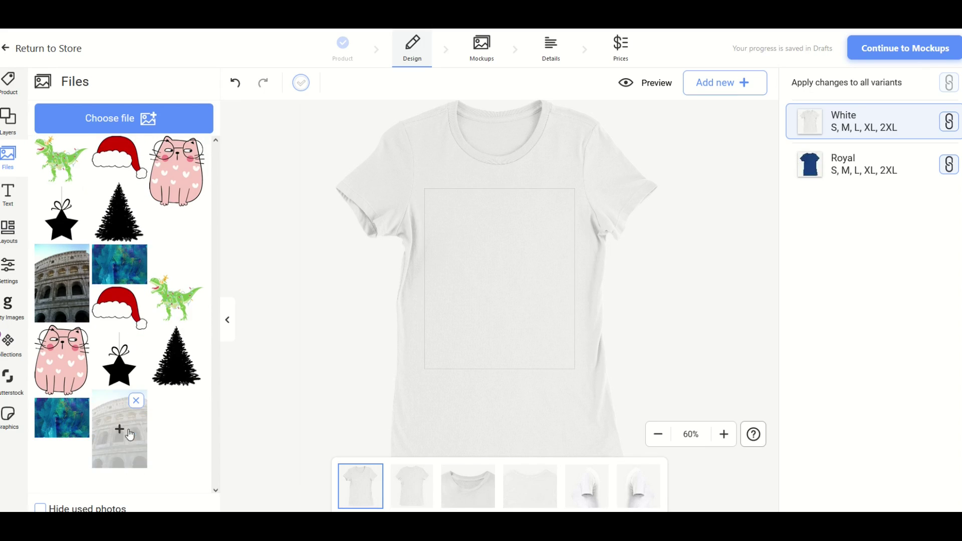
pyautogui.click(175, 178)
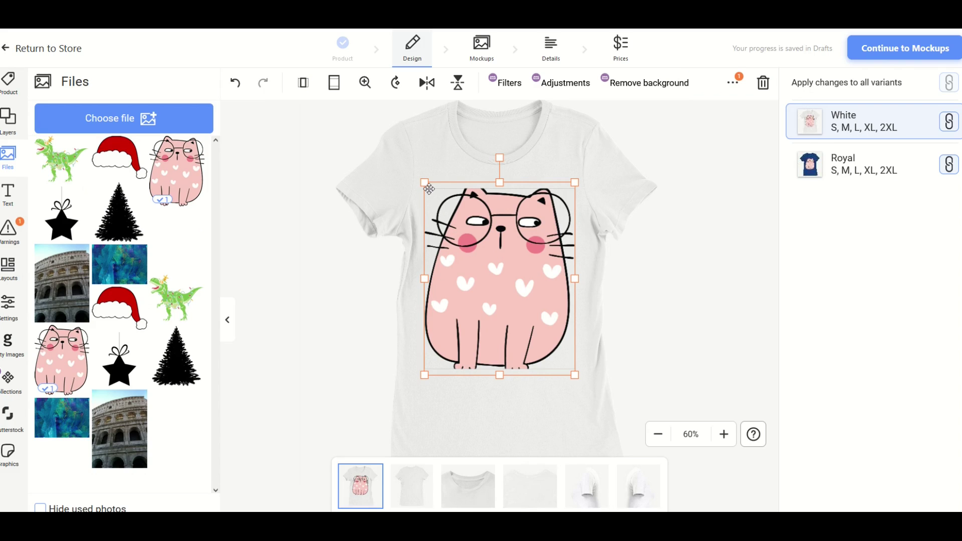
pyautogui.moveTo(424, 184); pyautogui.dragTo(519, 304)
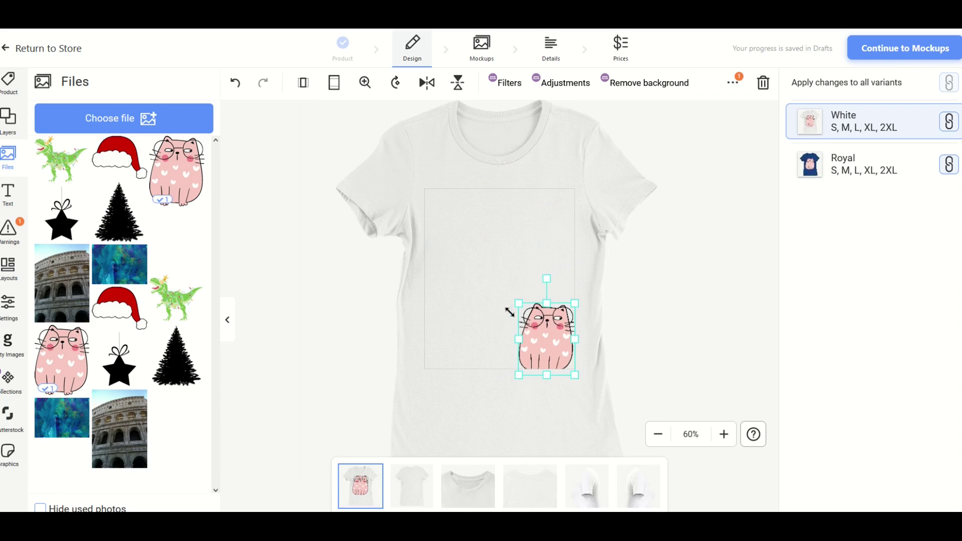
pyautogui.moveTo(549, 338); pyautogui.dragTo(501, 278)
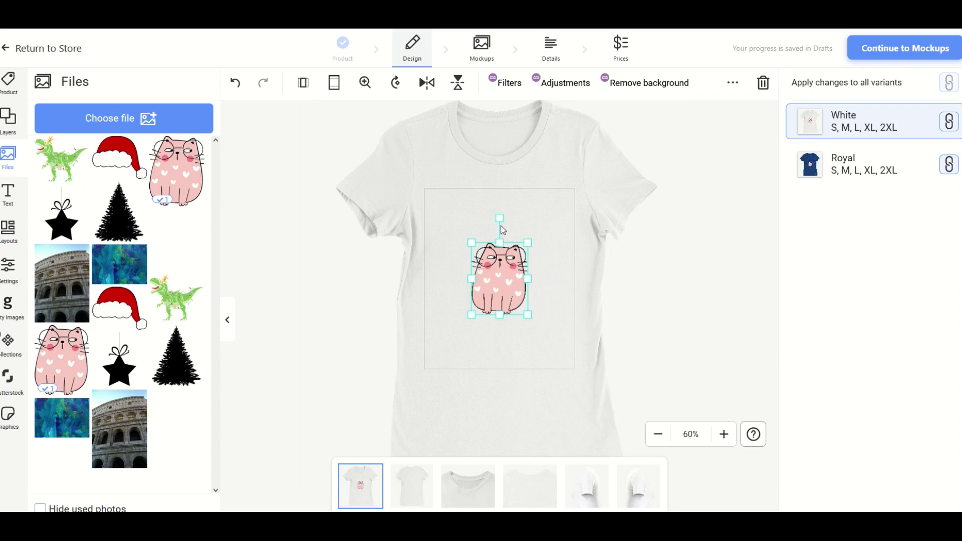
pyautogui.moveTo(501, 217)
pyautogui.mouseDown()
pyautogui.moveTo(532, 227)
pyautogui.moveTo(492, 217)
pyautogui.mouseUp()
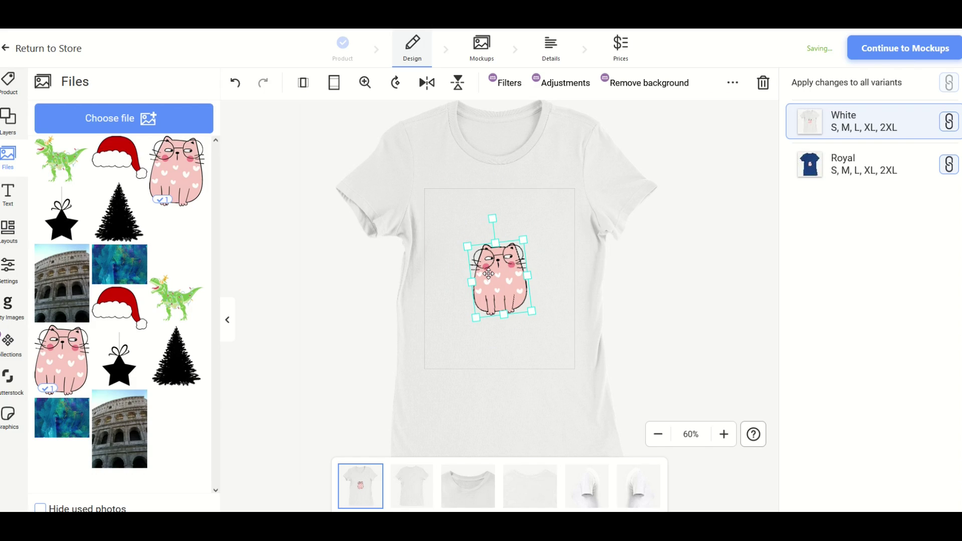
pyautogui.press('Delete')
pyautogui.moveTo(490, 275)
pyautogui.mouseDown()
pyautogui.moveTo(480, 284)
pyautogui.moveTo(487, 275)
pyautogui.mouseUp()
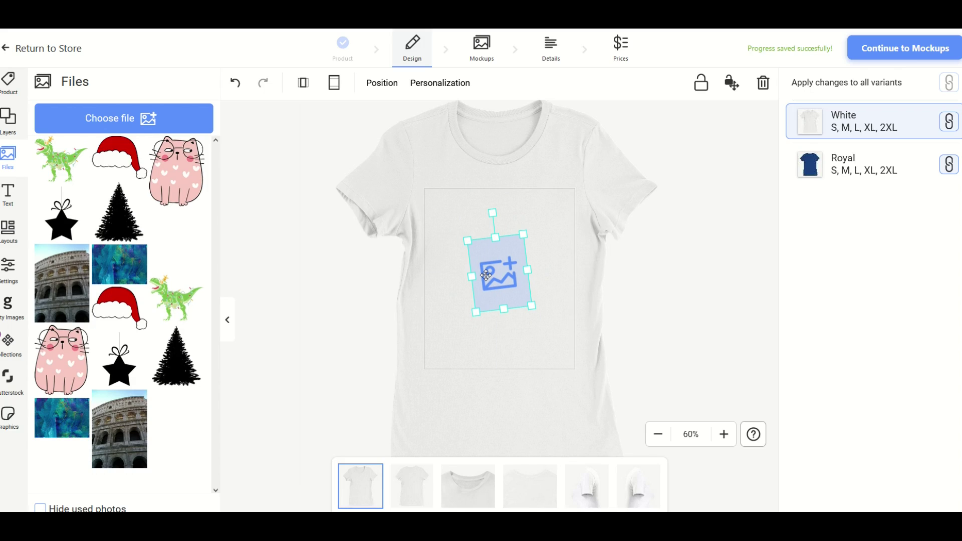
pyautogui.press('Delete')
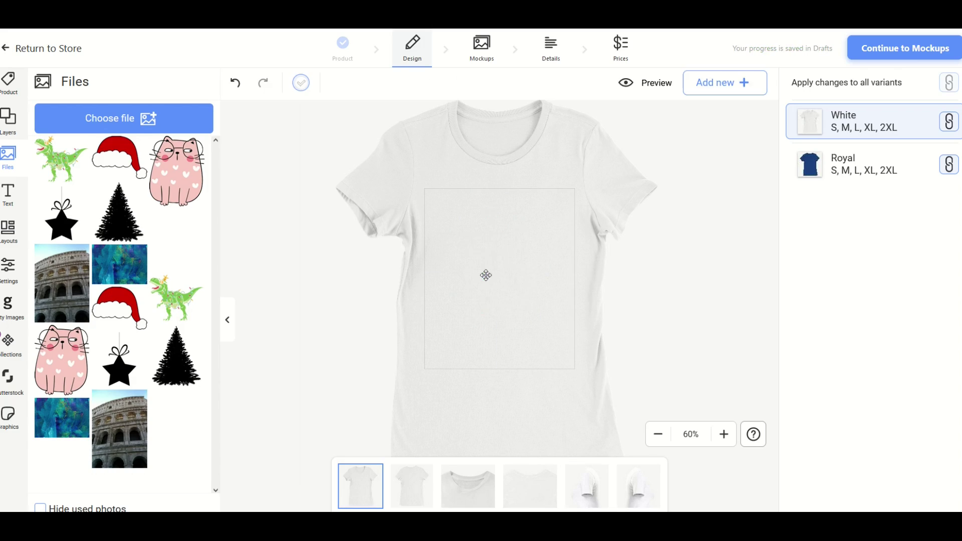
# Step: Place and shrink the pink cat, then add the red Santa hat over its head
pyautogui.click(171, 183)
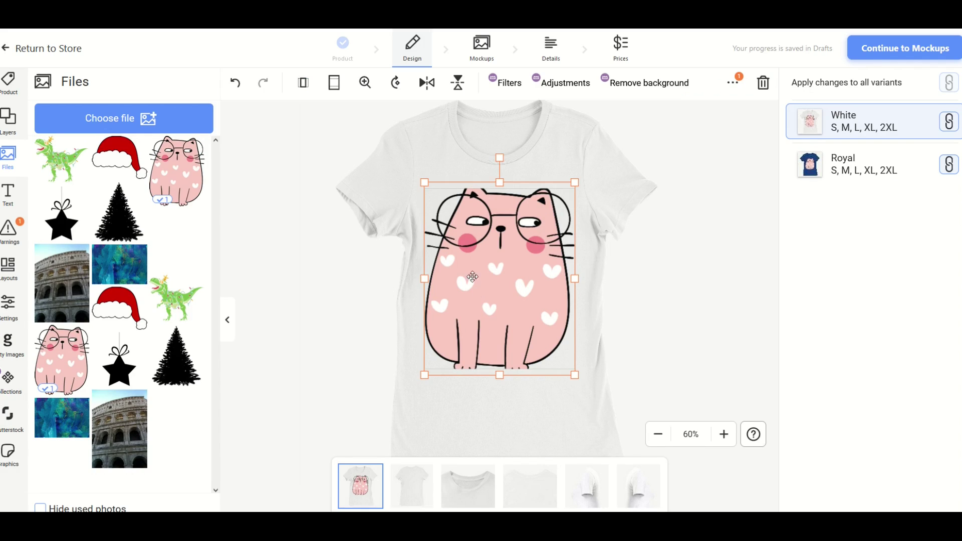
pyautogui.moveTo(425, 189); pyautogui.dragTo(473, 245)
pyautogui.moveTo(506, 305); pyautogui.dragTo(467, 297)
pyautogui.click(344, 323)
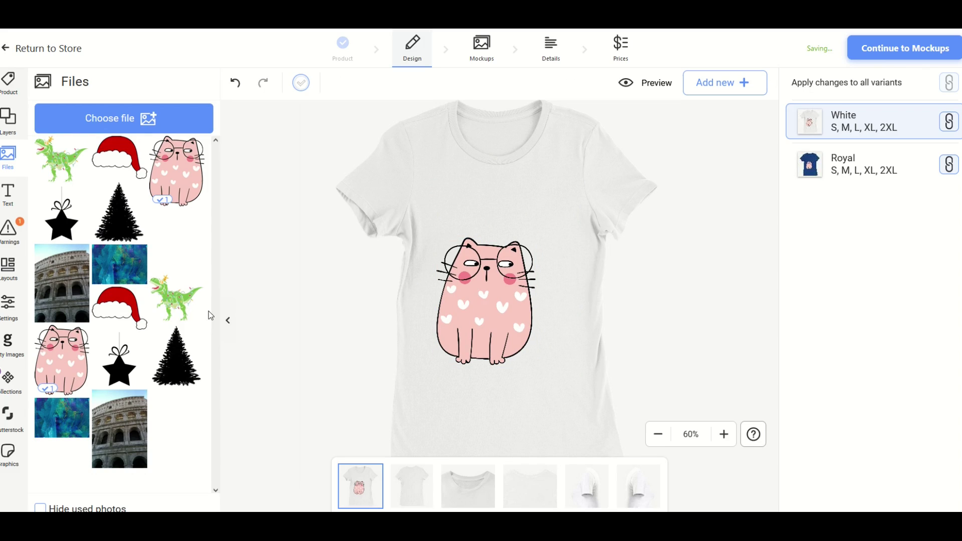
pyautogui.click(119, 309)
pyautogui.moveTo(495, 293); pyautogui.dragTo(495, 236)
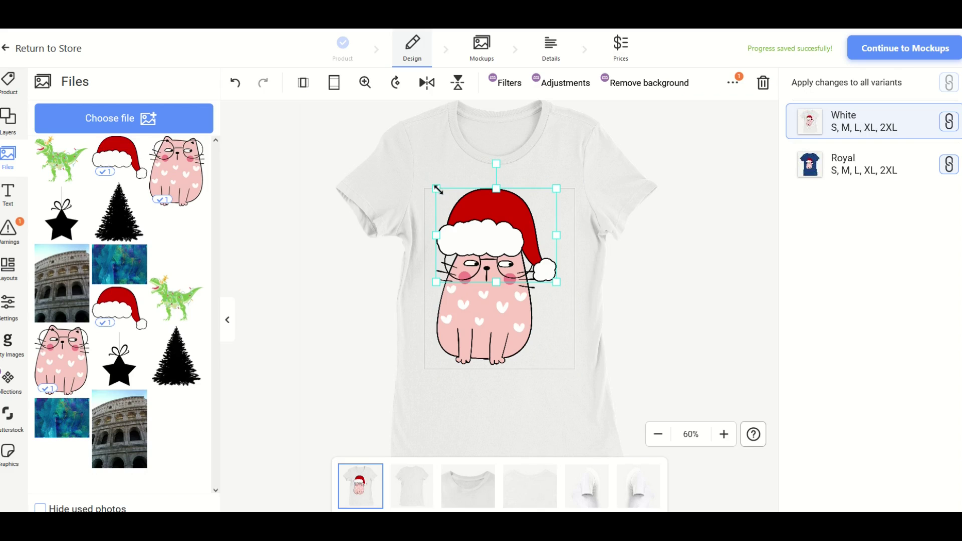
pyautogui.moveTo(436, 190); pyautogui.dragTo(475, 229)
pyautogui.click(415, 213)
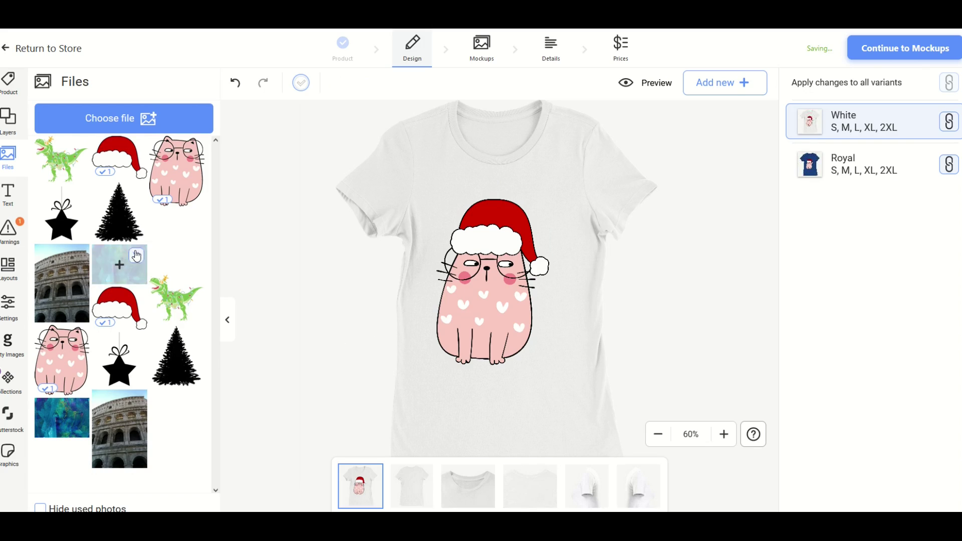
# Step: Fine-tune the hat size and cat position so the hat sits snugly on the cat
pyautogui.click(471, 300)
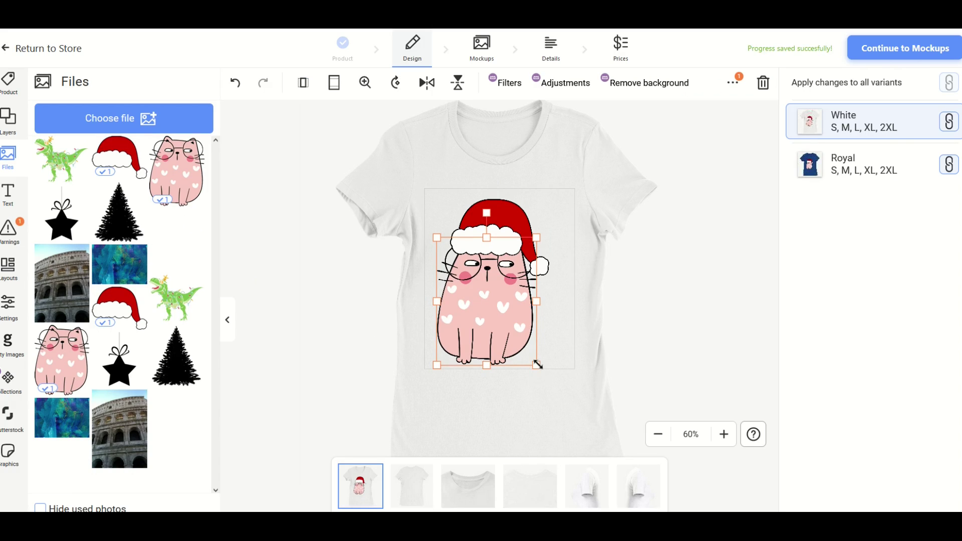
pyautogui.click(492, 222)
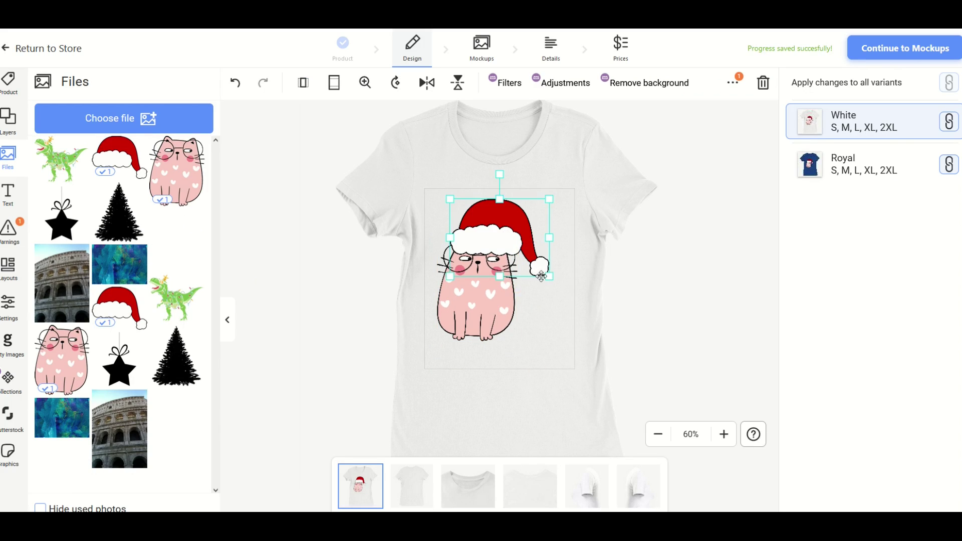
pyautogui.moveTo(548, 277); pyautogui.dragTo(518, 252)
pyautogui.moveTo(486, 283); pyautogui.dragTo(509, 275)
pyautogui.moveTo(466, 219); pyautogui.dragTo(490, 232)
pyautogui.moveTo(539, 264); pyautogui.dragTo(554, 273)
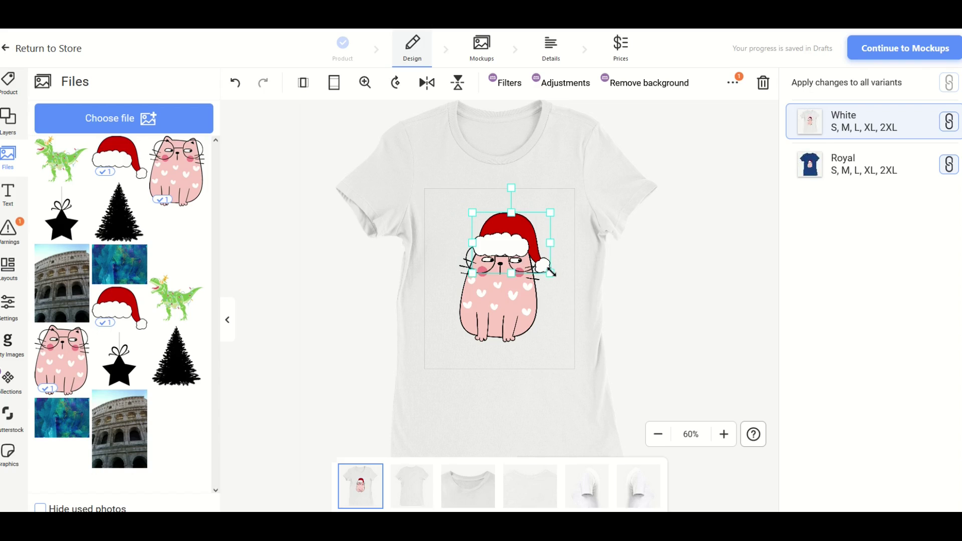
pyautogui.moveTo(494, 235); pyautogui.dragTo(479, 232)
pyautogui.press('Escape')
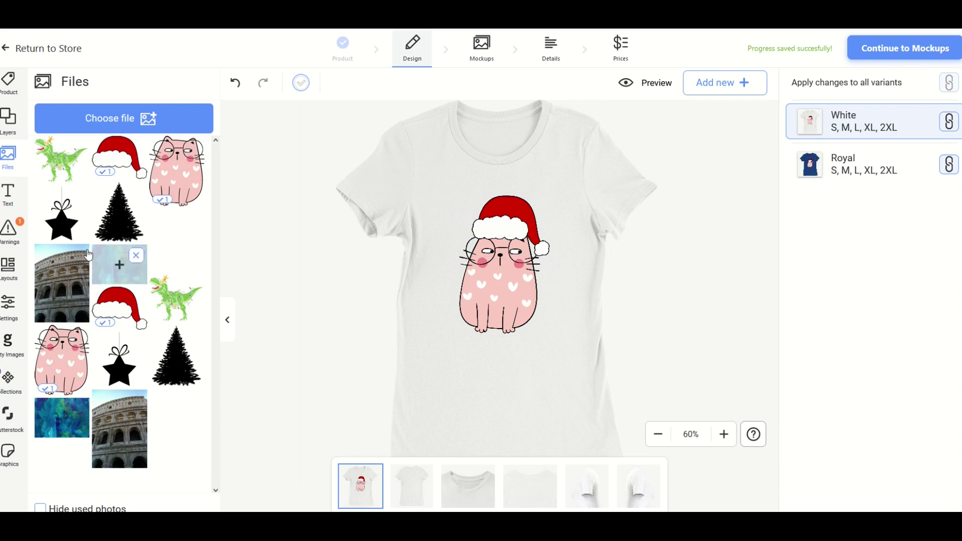
# Step: Add a text box below the cat, replace its text with 'meowy catsmas', and select it
pyautogui.click(8, 197)
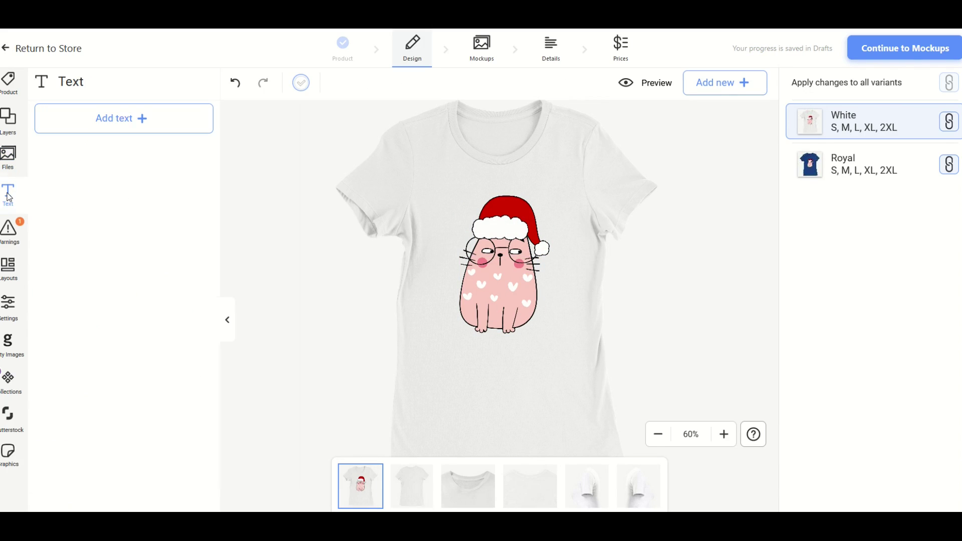
pyautogui.click(118, 119)
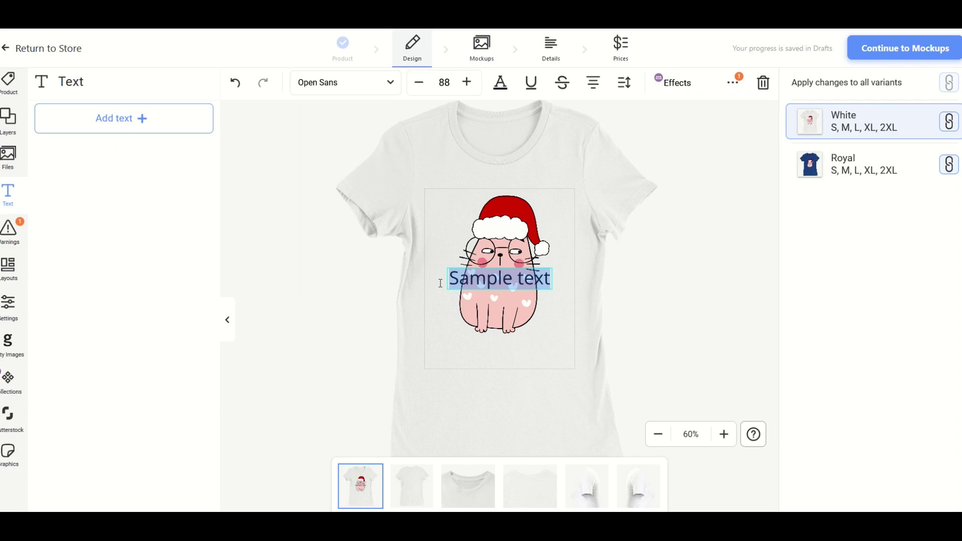
pyautogui.click(441, 284)
pyautogui.moveTo(449, 280); pyautogui.dragTo(449, 357)
pyautogui.doubleClick(469, 351)
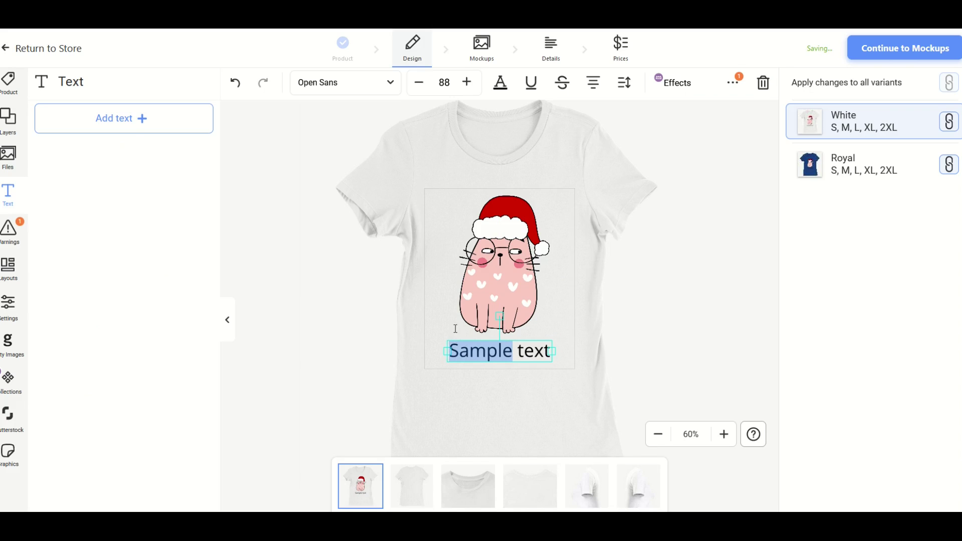
pyautogui.hotkey('ctrl', 'a')
pyautogui.write('meowy catsmas')
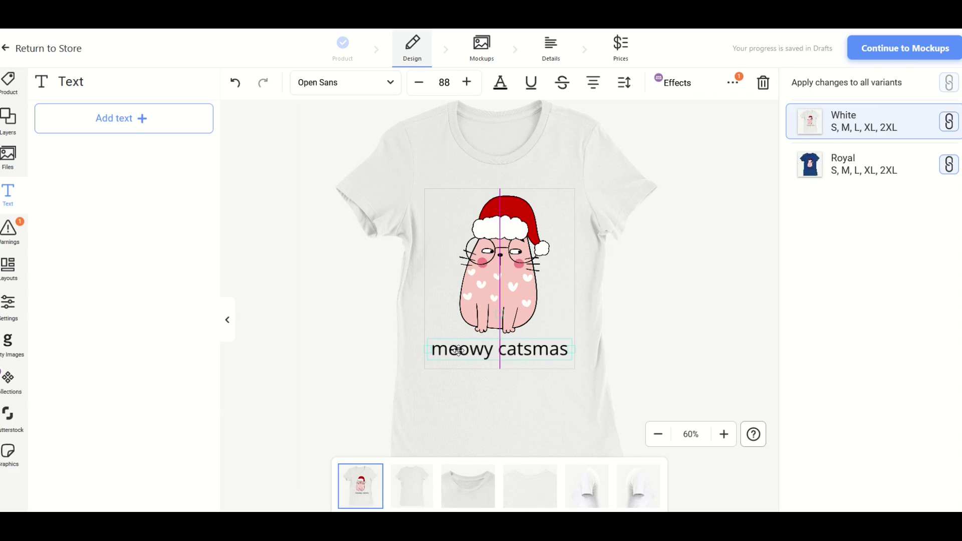
pyautogui.click(447, 451)
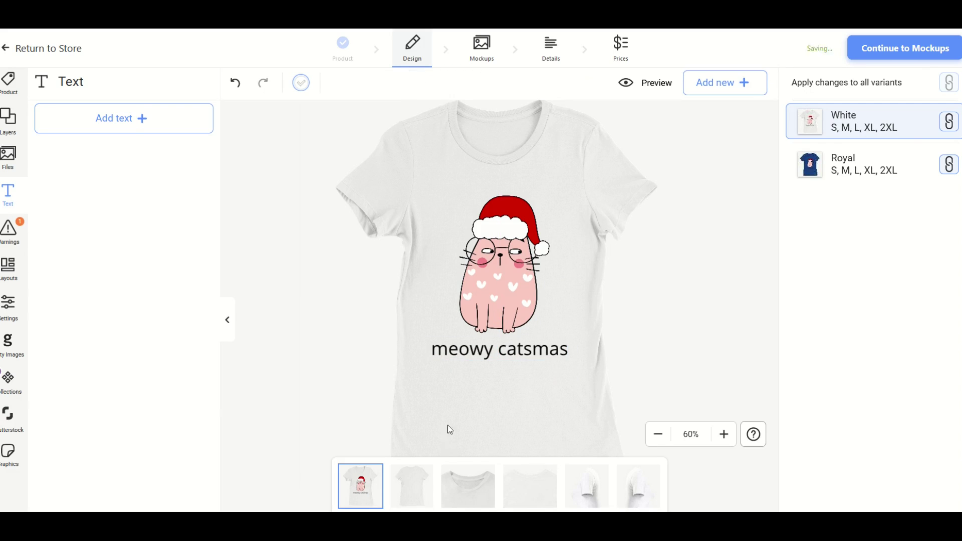
pyautogui.click(452, 350)
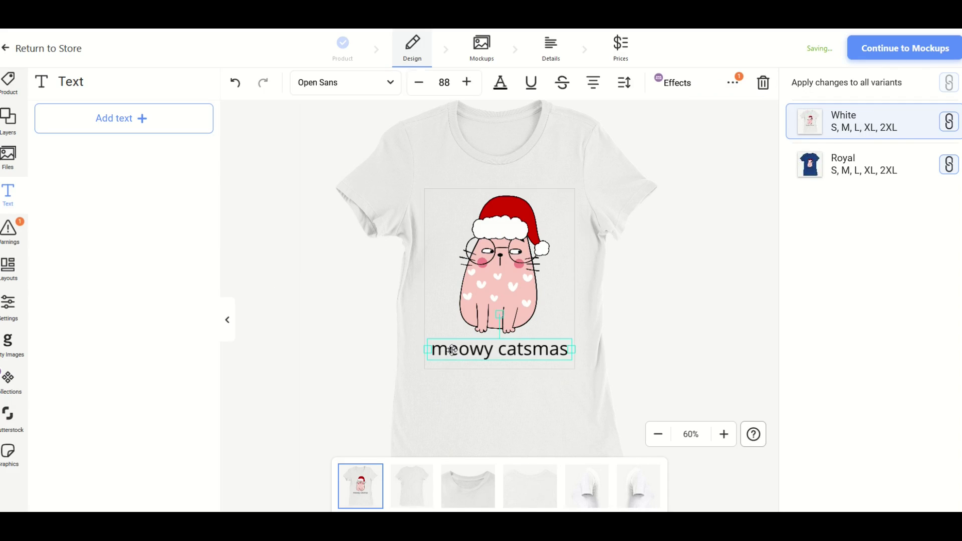
pyautogui.doubleClick(458, 349)
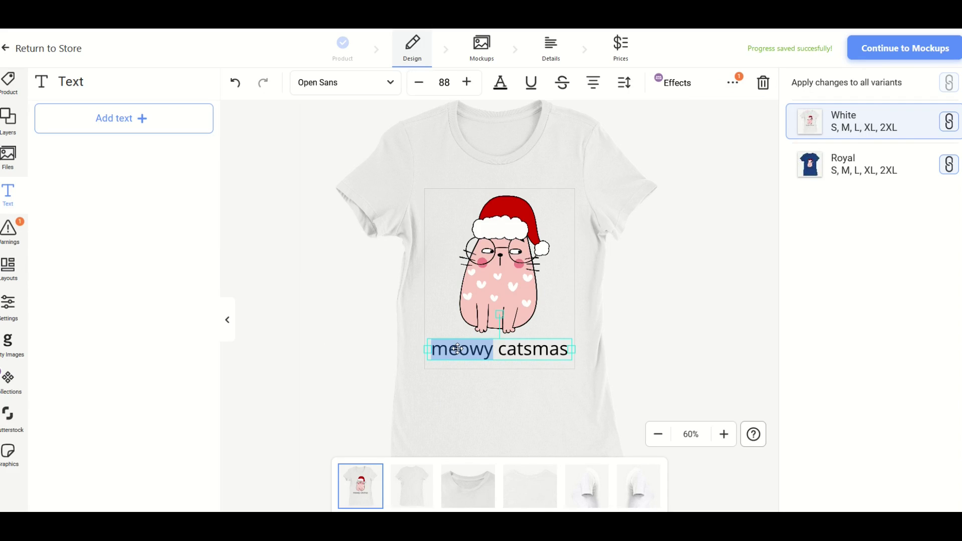
pyautogui.tripleClick(457, 349)
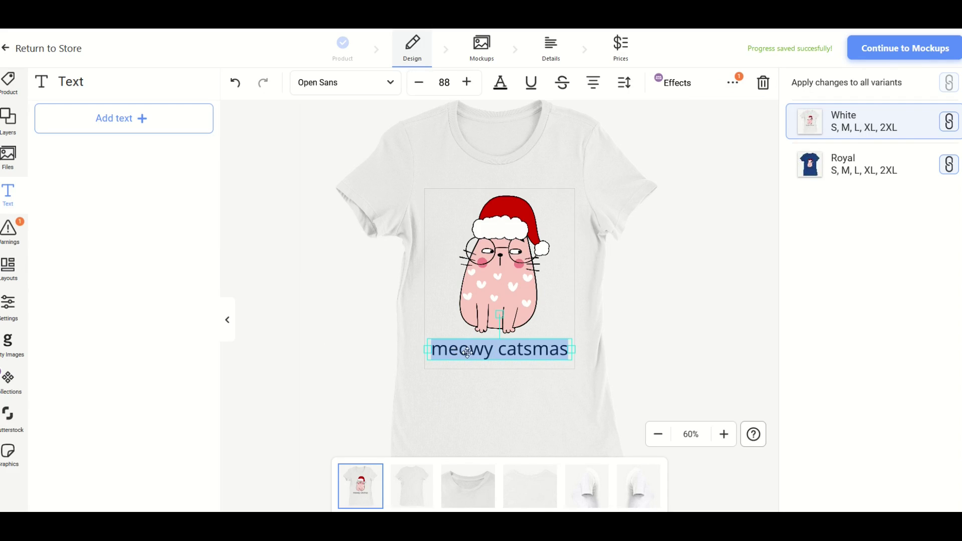
# Step: Change the 'meowy catsmas' caption font to Oswald Bold
pyautogui.click(391, 84)
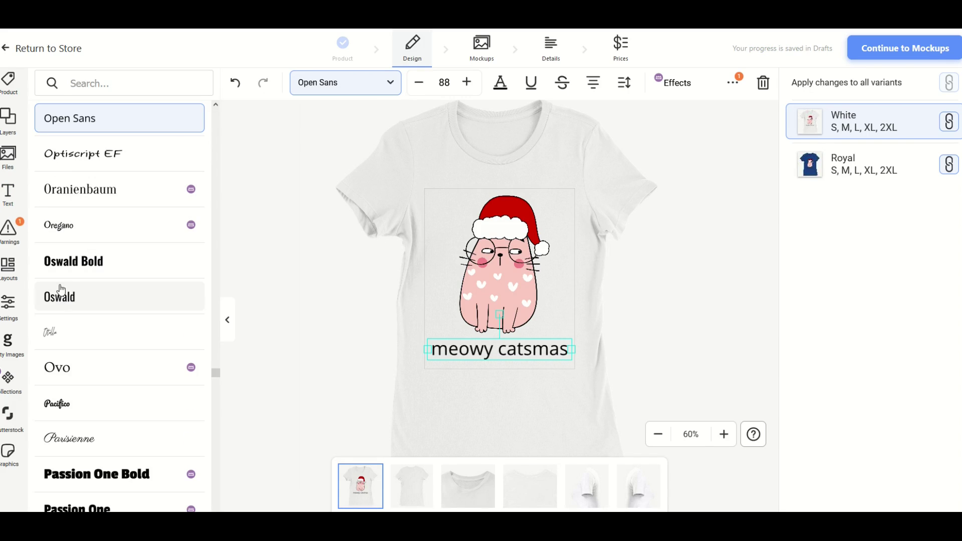
pyautogui.click(62, 267)
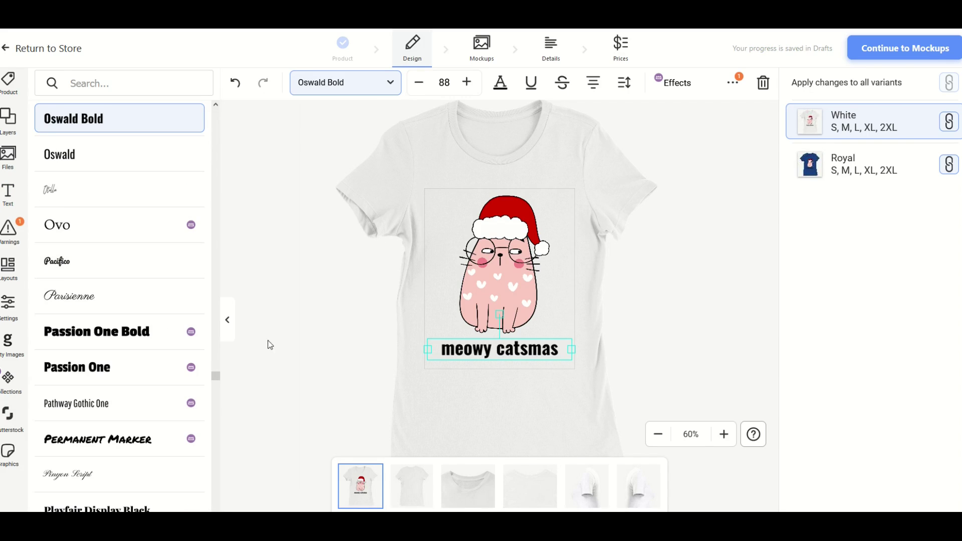
pyautogui.click(250, 291)
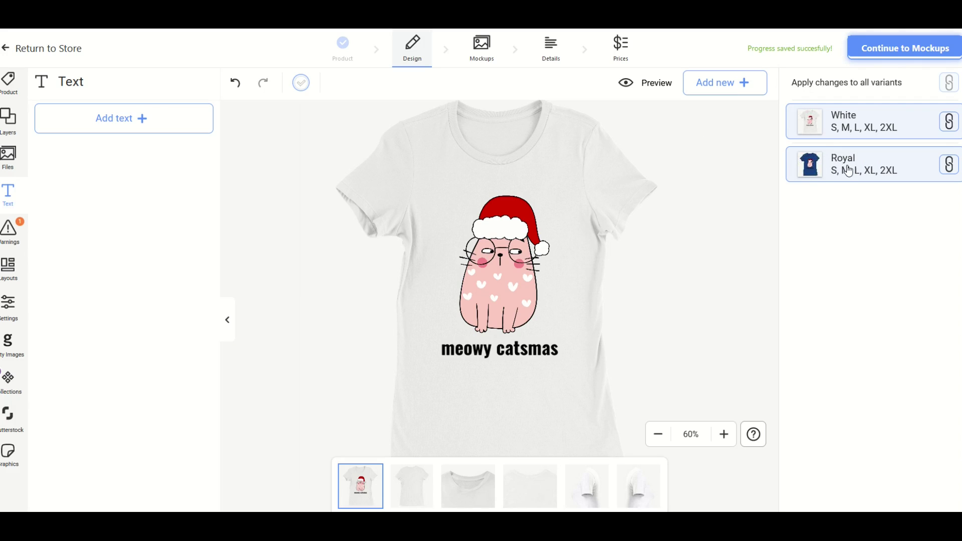
# Step: Switch to the Royal variant to view the Santa-hat cat and caption on blue
pyautogui.click(851, 172)
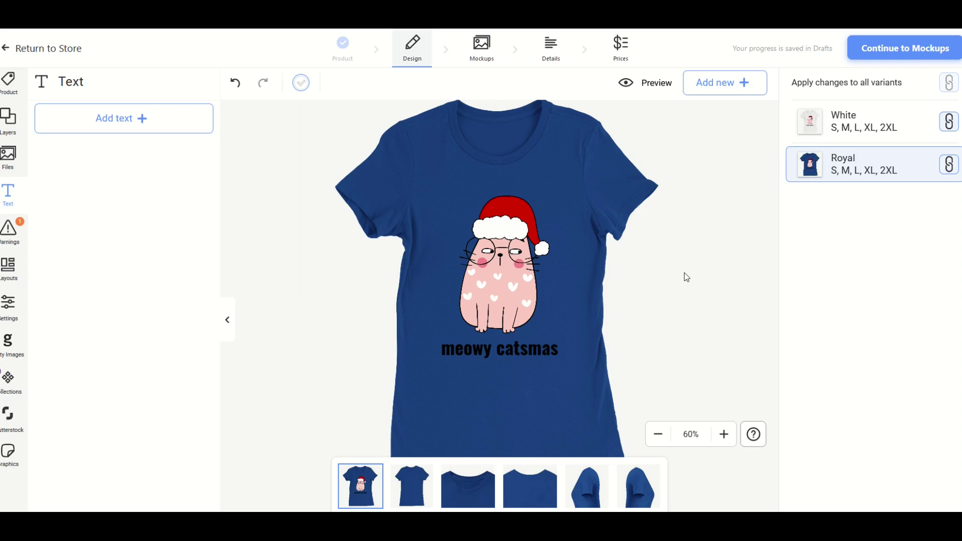
# Step: Replace Royal with Athletic Heather in the shirt colours and preview the design on the heather shirt
pyautogui.click(14, 82)
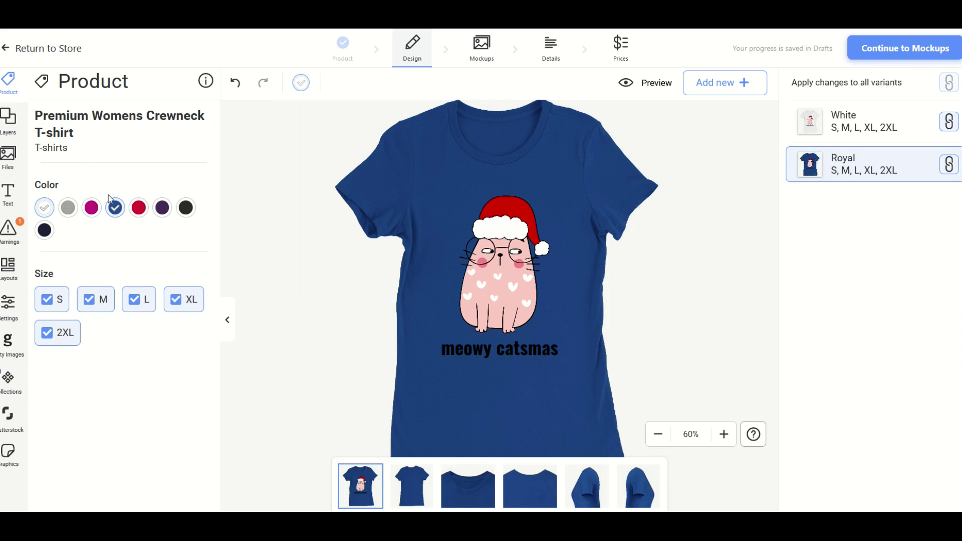
pyautogui.click(118, 211)
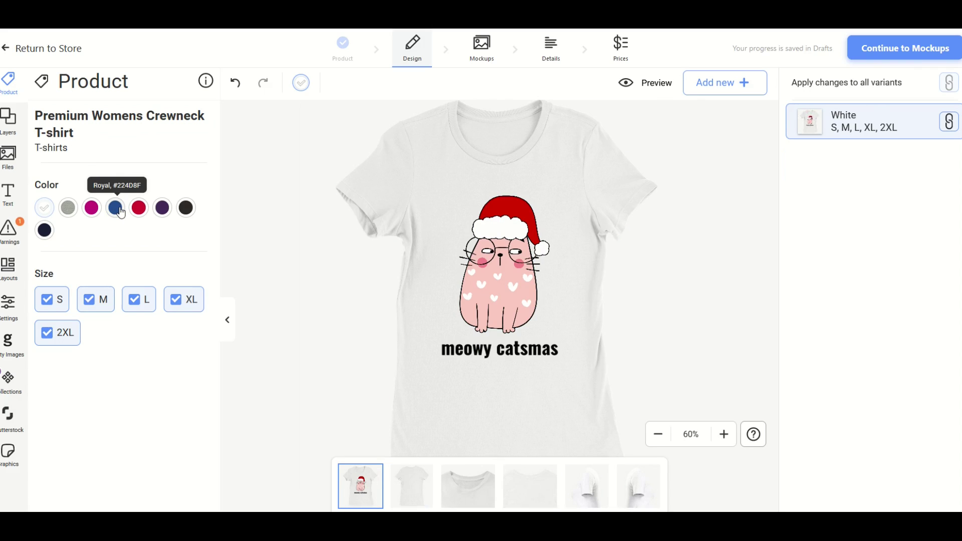
pyautogui.click(69, 208)
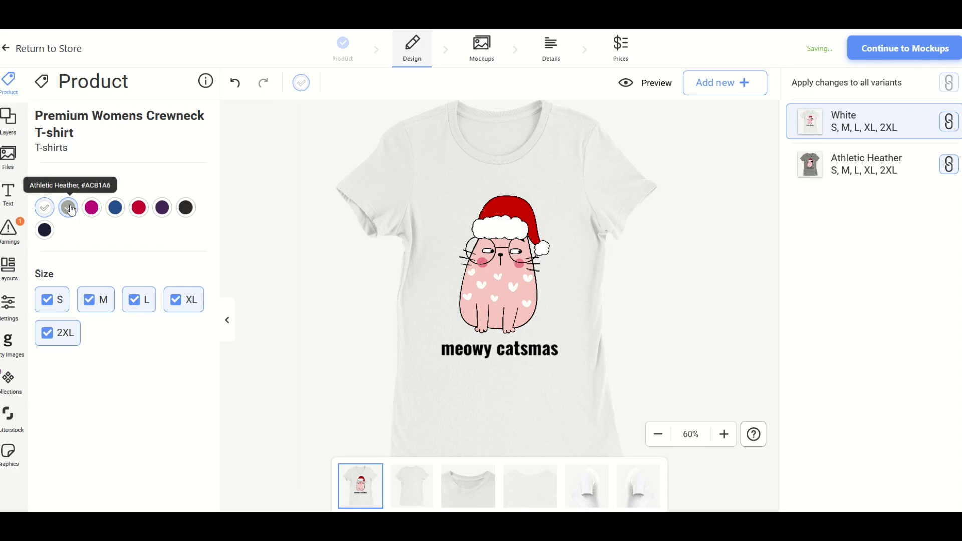
pyautogui.click(847, 165)
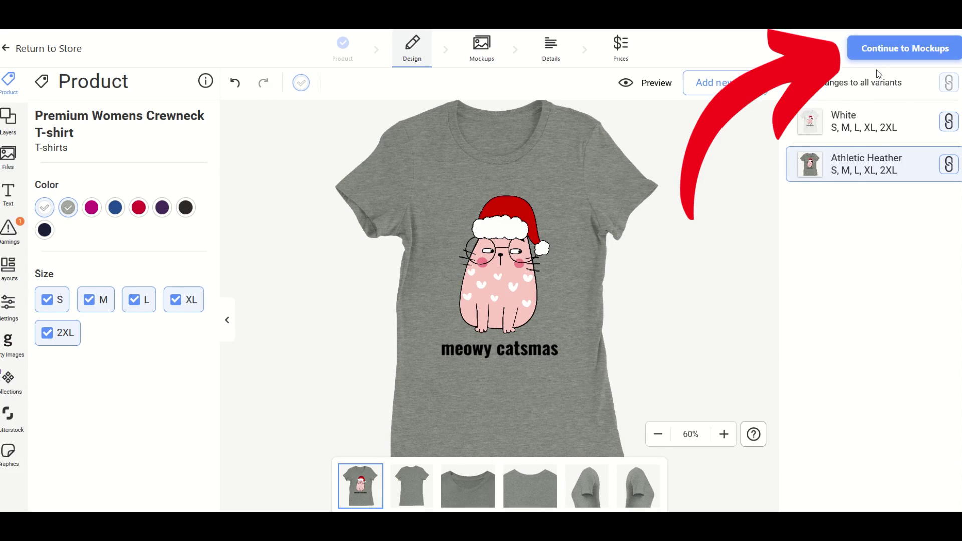
# Step: Go to the Mockups stage and add the woman-model front mockup beside the flat shirt mockup
pyautogui.click(895, 49)
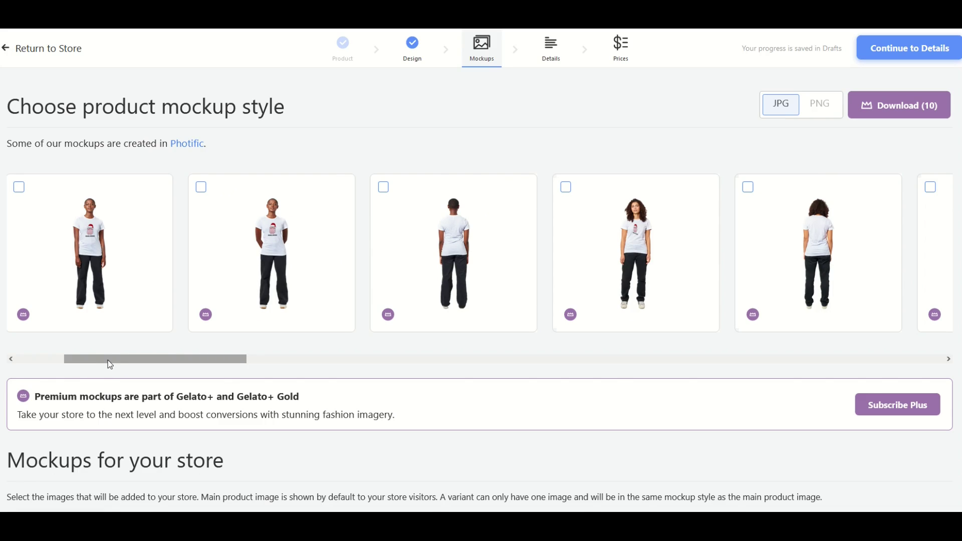
pyautogui.moveTo(108, 360); pyautogui.dragTo(656, 366)
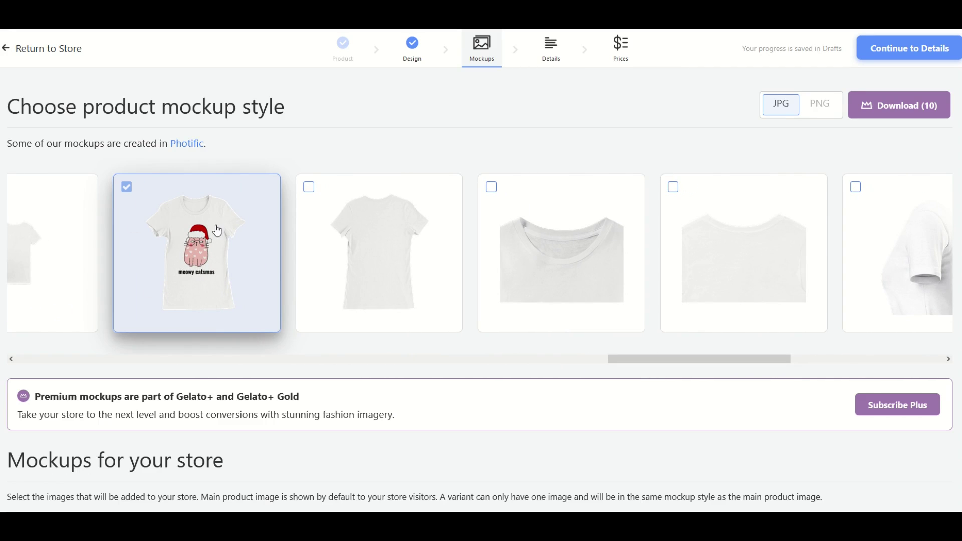
pyautogui.moveTo(616, 361); pyautogui.dragTo(836, 367)
pyautogui.click(657, 238)
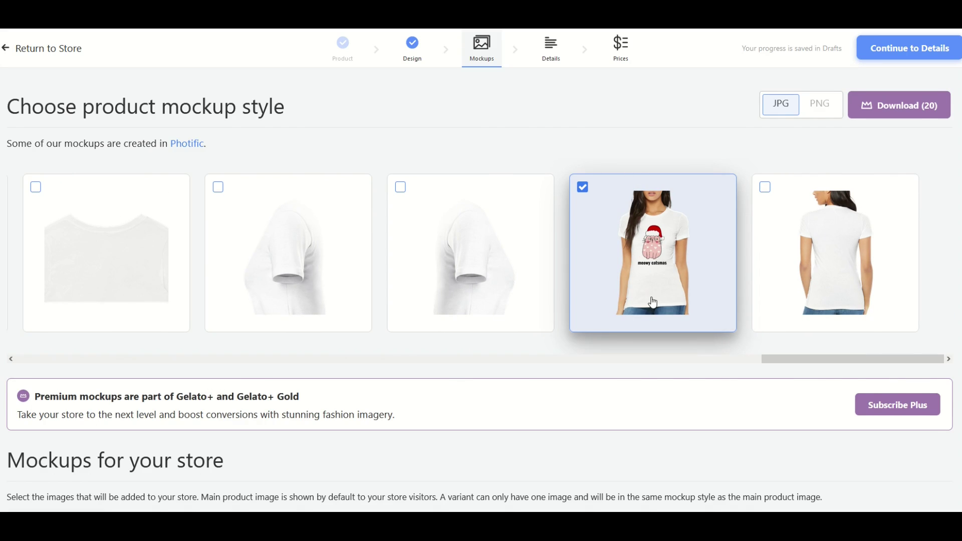
pyautogui.moveTo(793, 361); pyautogui.dragTo(627, 366)
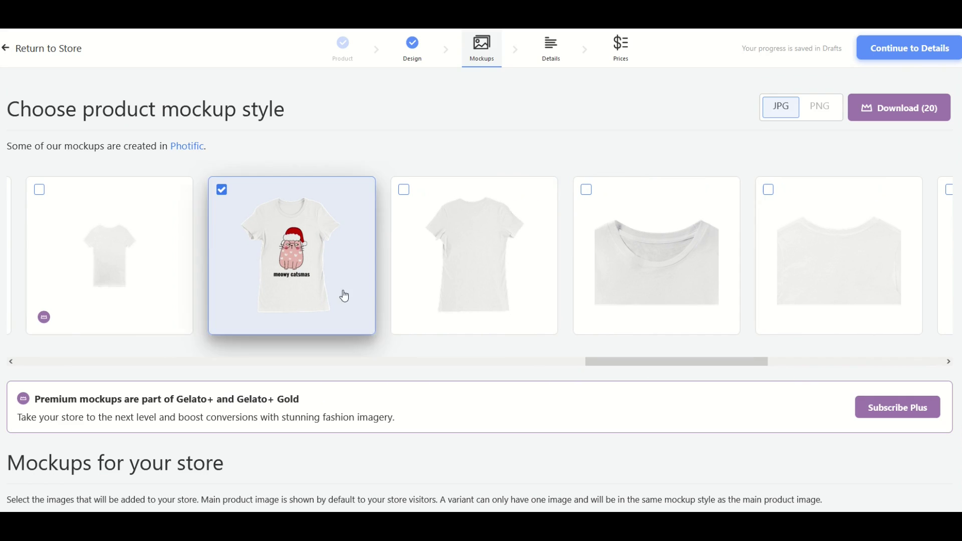
pyautogui.scroll(-5, 480, 294)
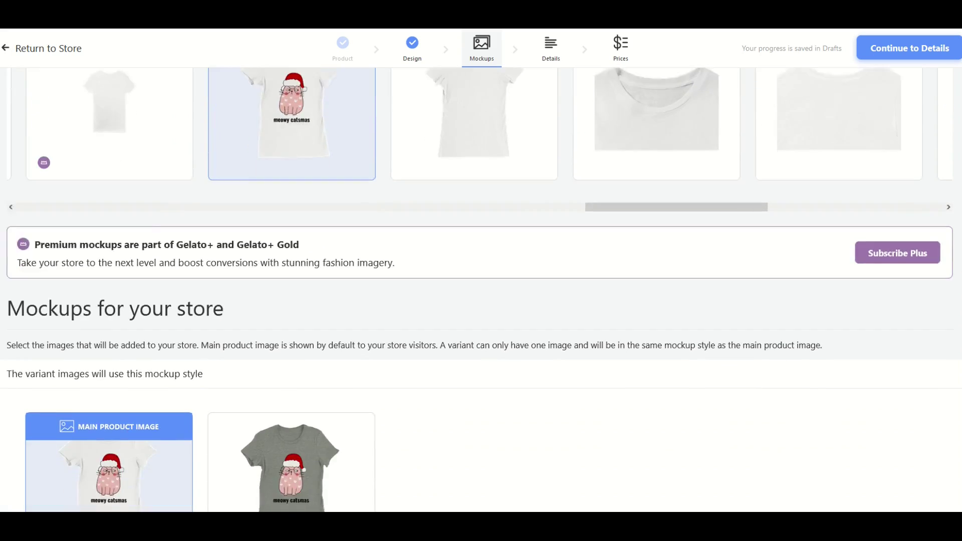
pyautogui.scroll(-2, 952, 356)
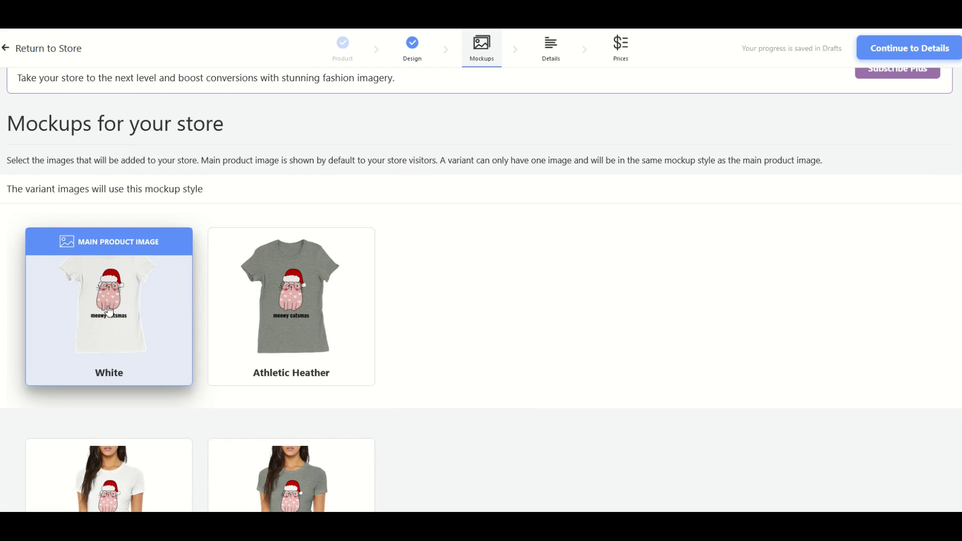
pyautogui.scroll(-4, 322, 307)
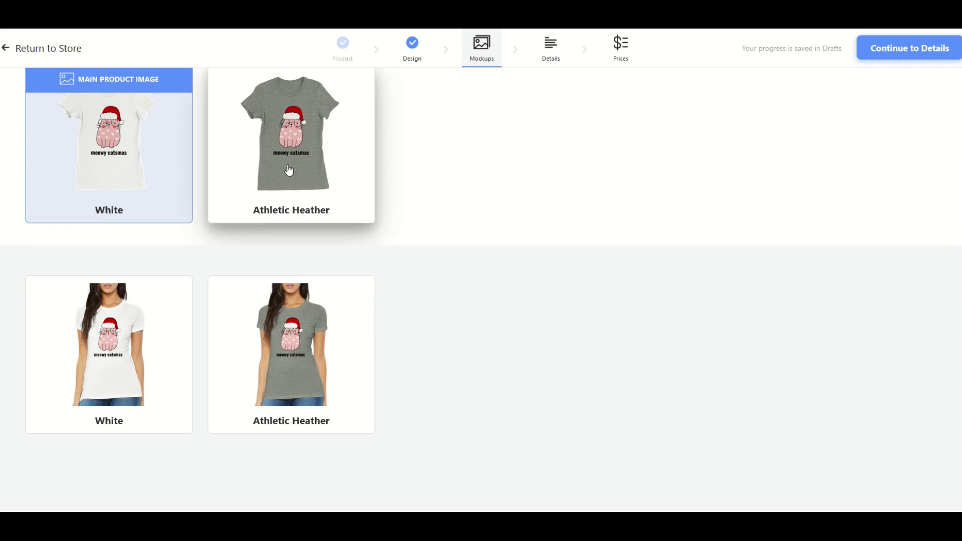
pyautogui.scroll(10, 290, 284)
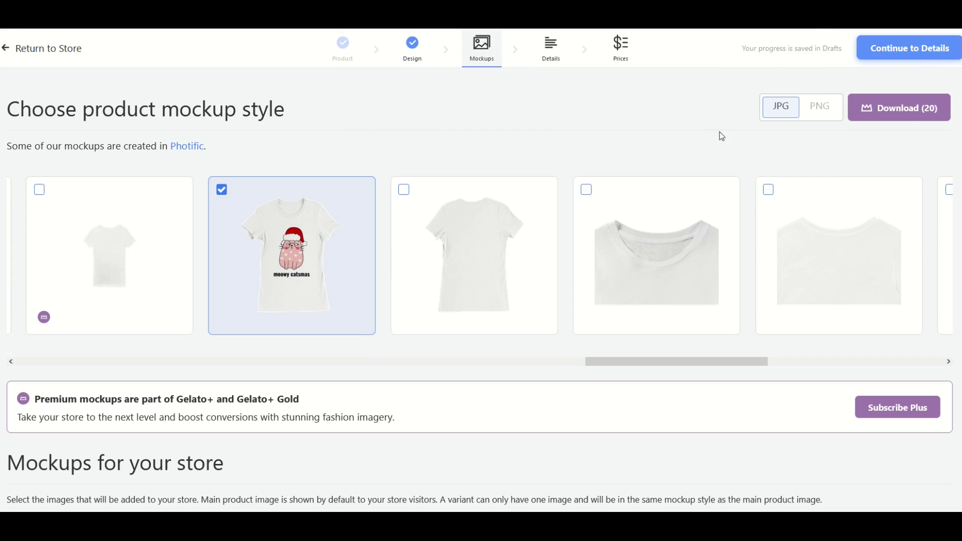
# Step: On the details stage, prefix the product title with 'MEOWY CATSMAS FUNNY CAT'
pyautogui.click(894, 59)
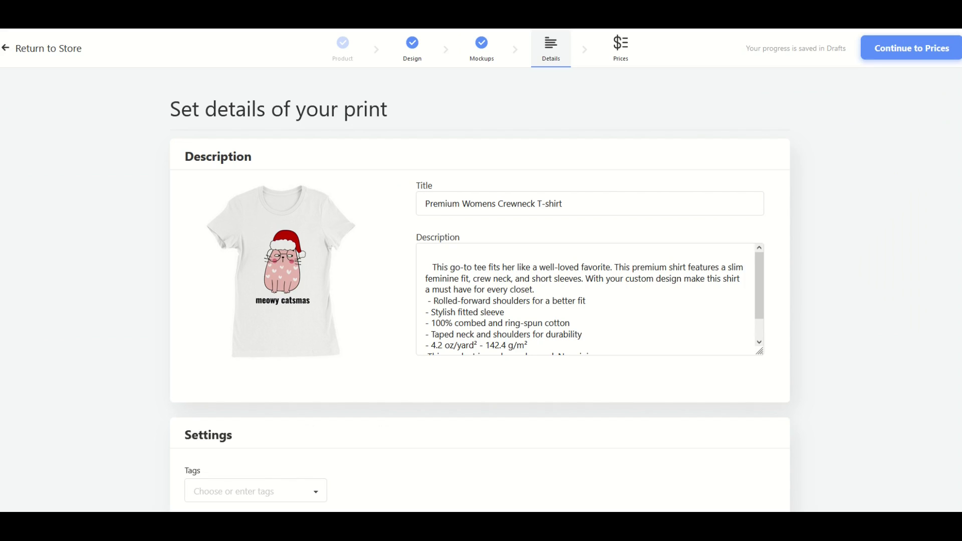
pyautogui.scroll(-1, 480, 295)
pyautogui.scroll(-5, 480, 295)
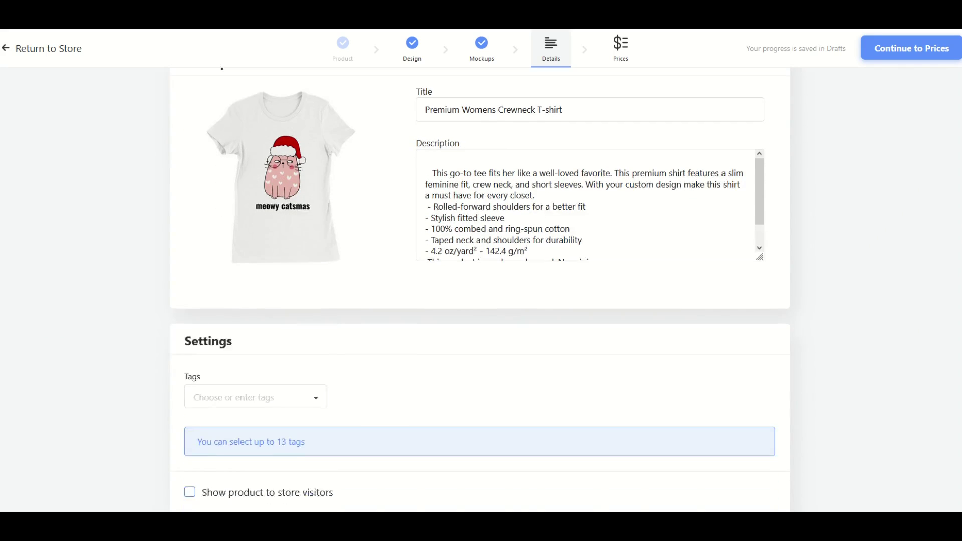
pyautogui.scroll(5, 686, 173)
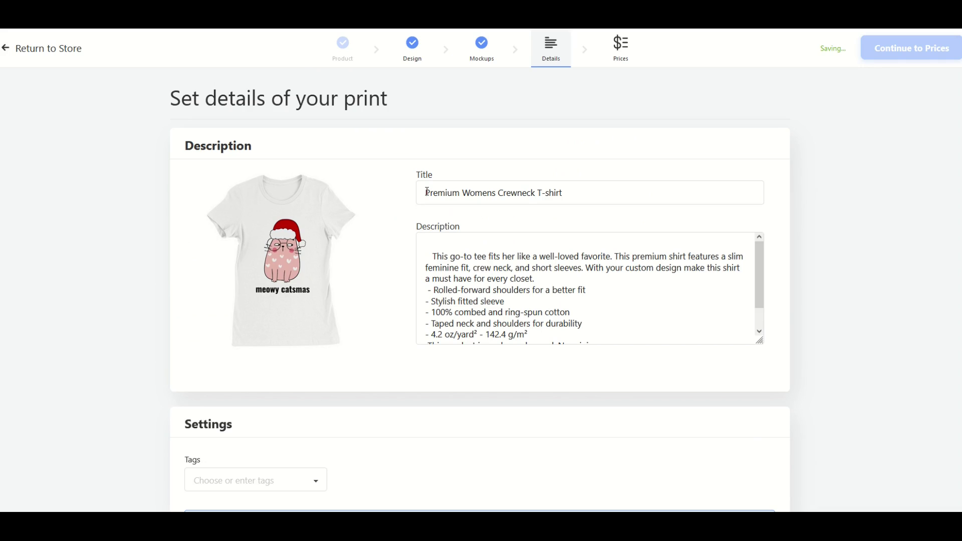
pyautogui.click(427, 192)
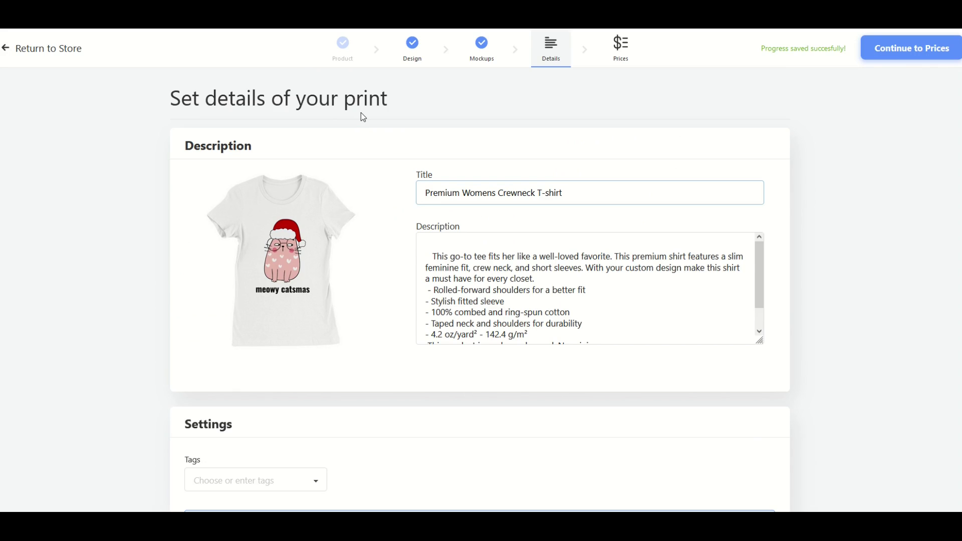
pyautogui.write('MEOWY CATSMAS FUNNY CAT')
# Step: Start the description with the line 'CELEBRATE CHRISTMAS AS A COOL CAT!'
pyautogui.press('Tab')
pyautogui.write('CELEBRATE CHRISTMAS AS A COOL CAT!')
pyautogui.press('Return')
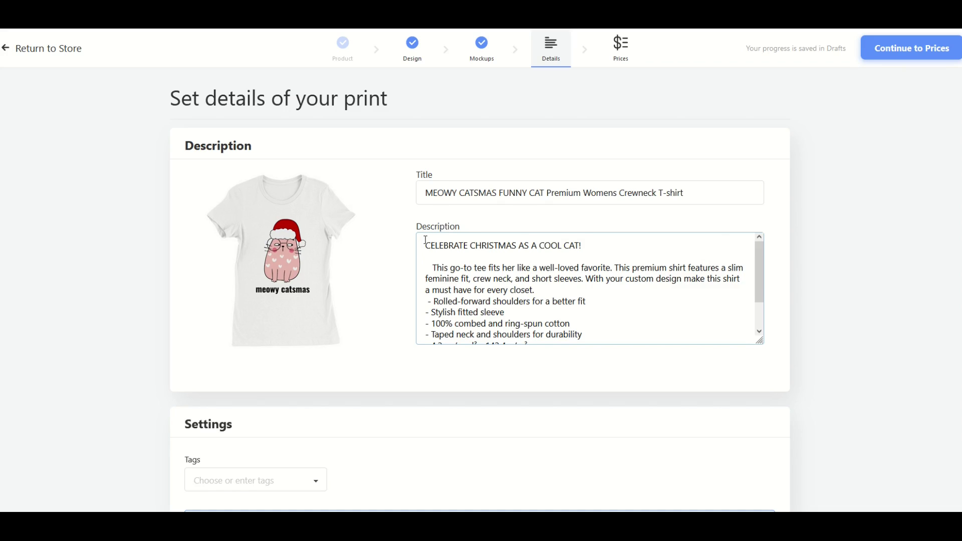
pyautogui.scroll(-4, 460, 260)
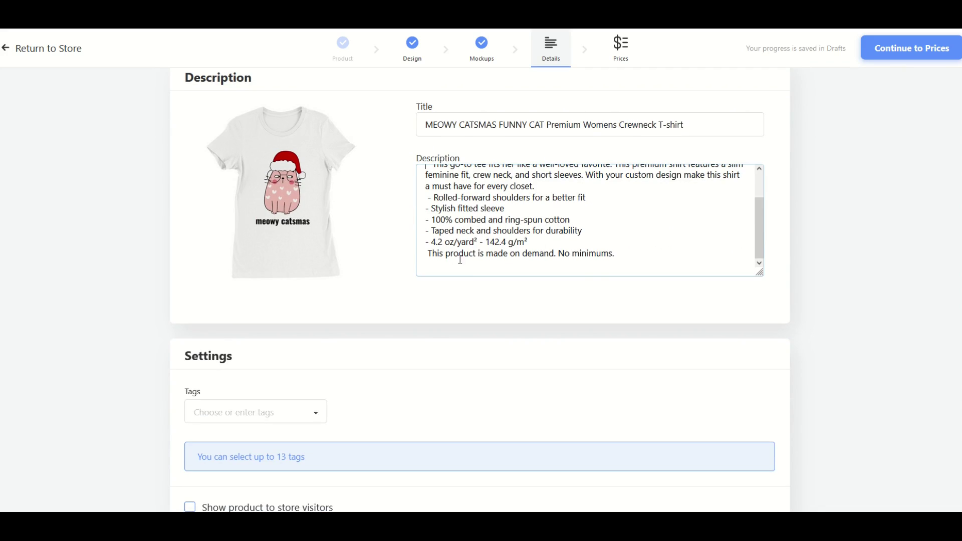
pyautogui.scroll(2, 410, 260)
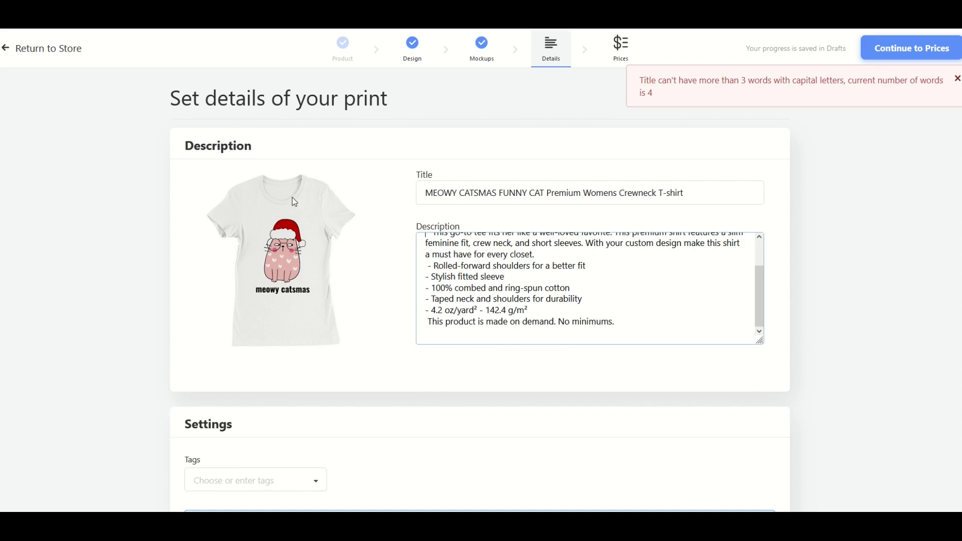
pyautogui.scroll(-5, 421, 281)
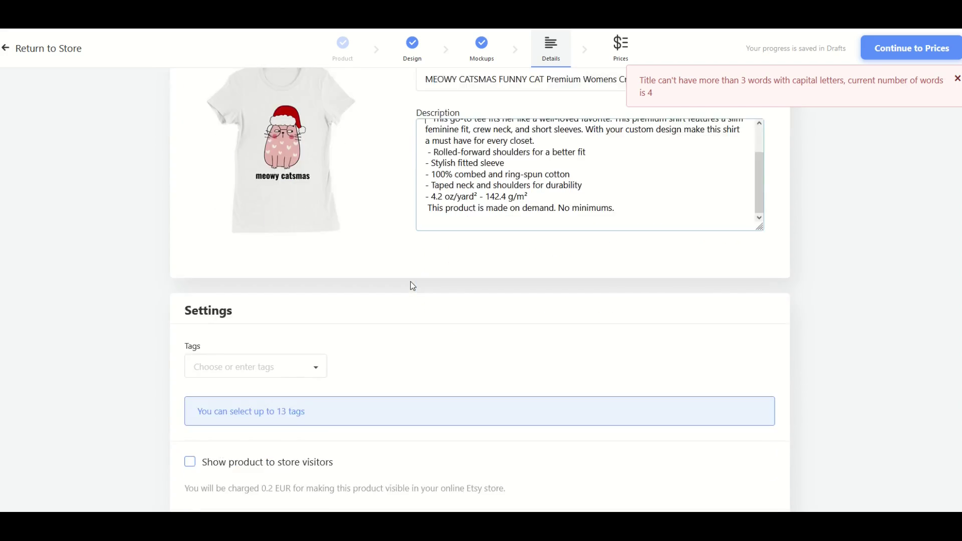
# Step: Add the CATS tag and replace the title with 'Meowy Catsmas Funny Cat Premium Womens Crewneck T-shirt'
pyautogui.click(211, 226)
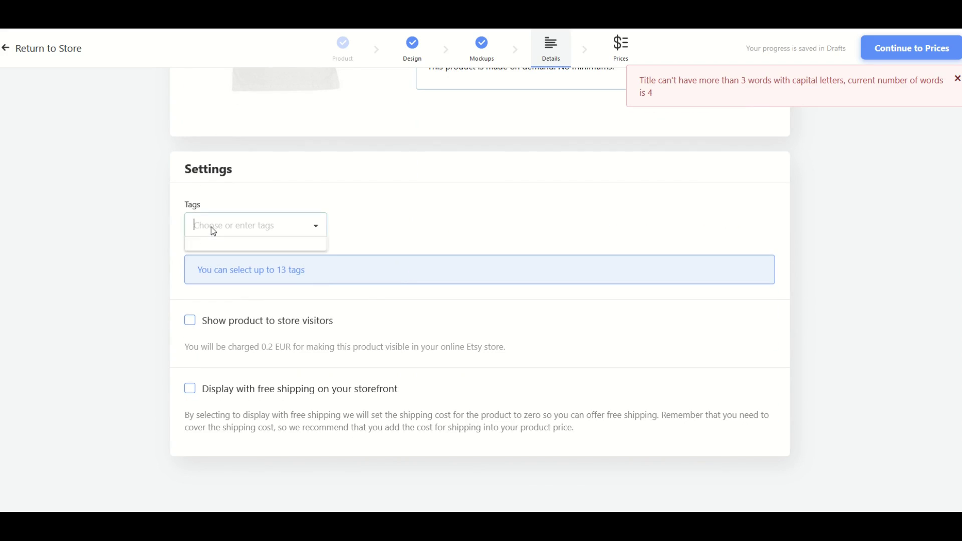
pyautogui.write('CATS')
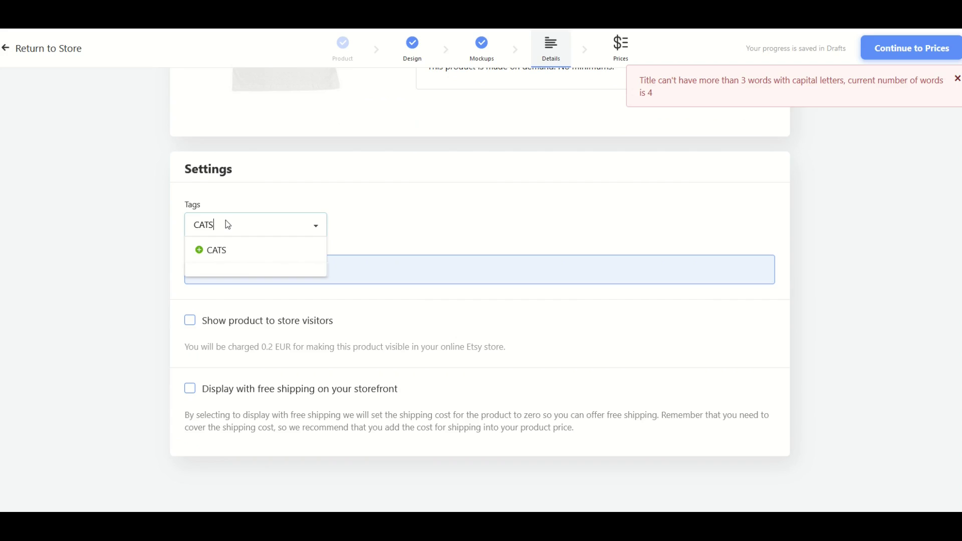
pyautogui.click(226, 250)
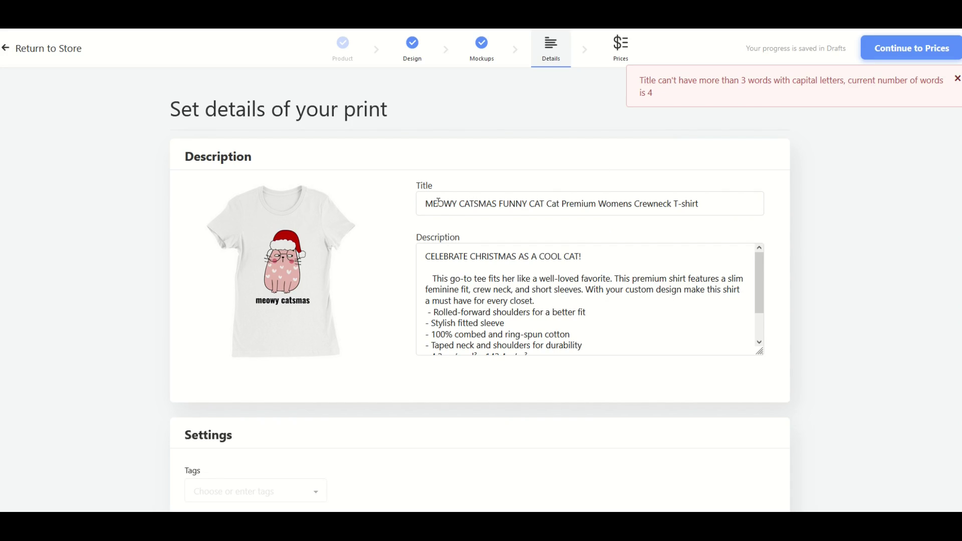
pyautogui.hotkey('ctrl', 'a')
pyautogui.write('Meowy Catsmas Funny Cat Premium Womens Crewneck T-shirt')
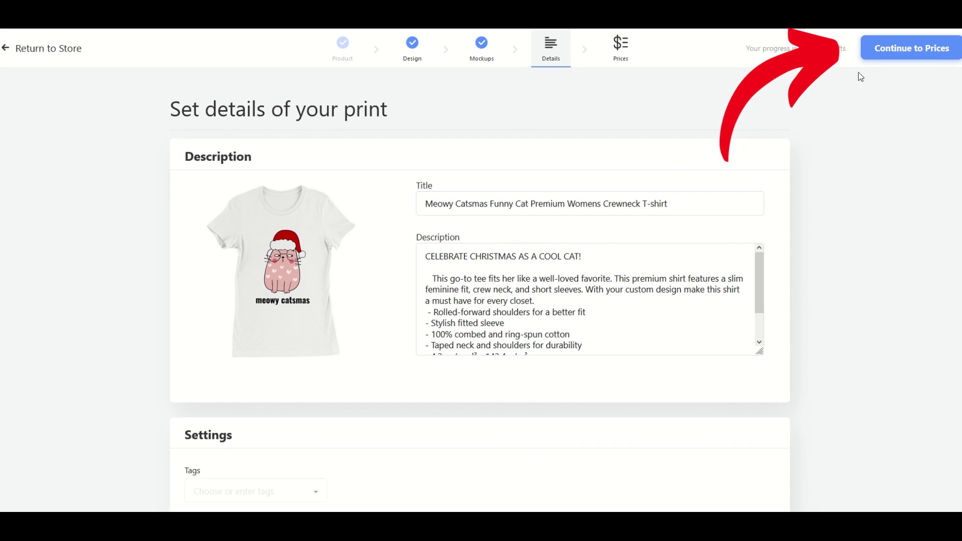
pyautogui.click(892, 57)
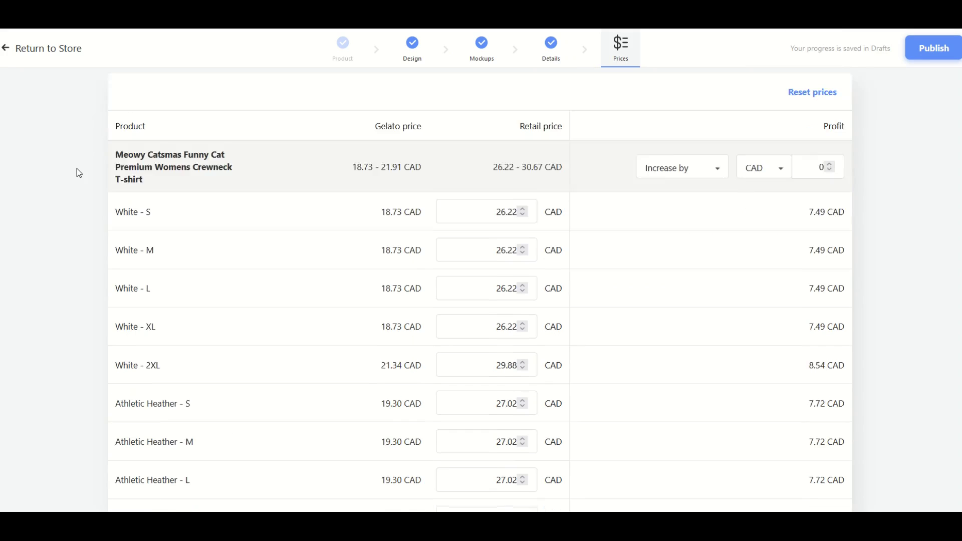
pyautogui.scroll(-2, 78, 170)
pyautogui.scroll(3, 78, 173)
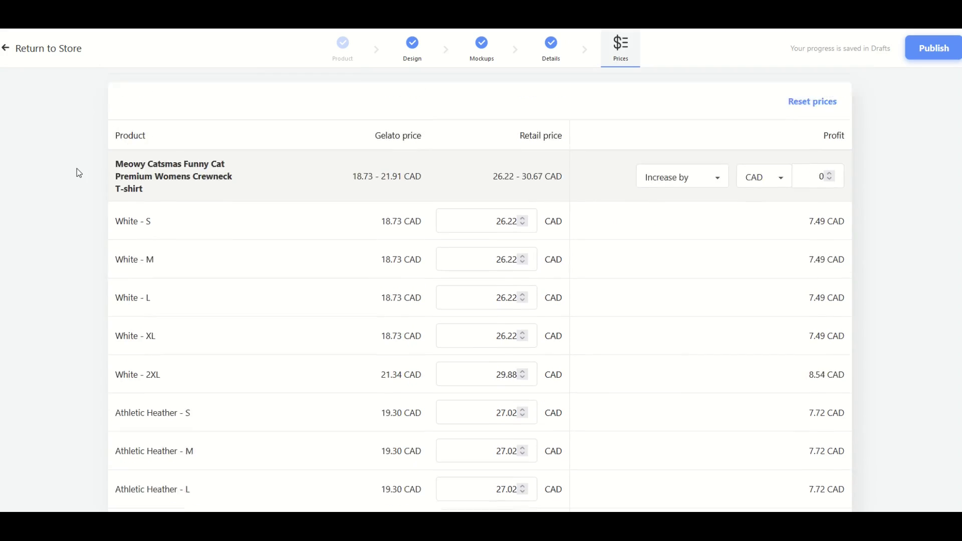
pyautogui.scroll(-3, 79, 173)
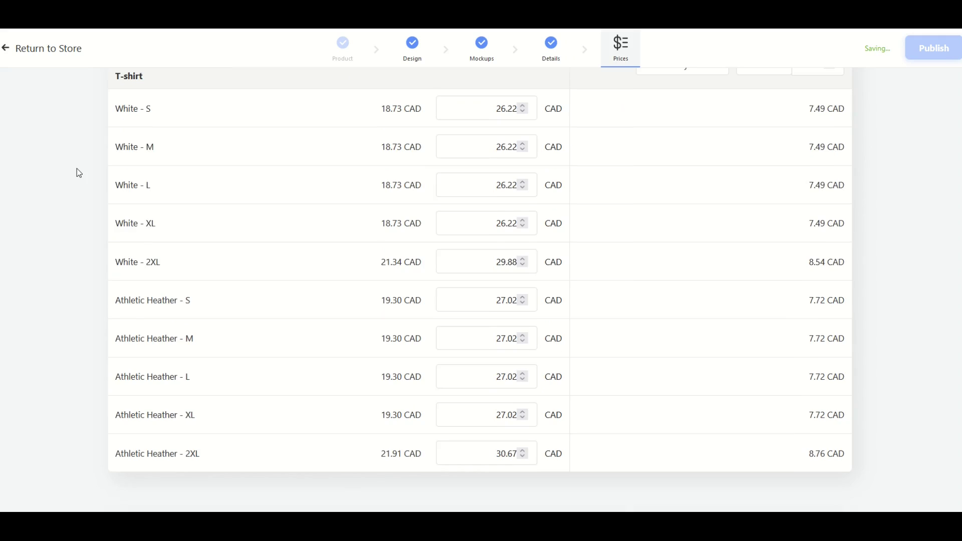
pyautogui.scroll(1, 79, 173)
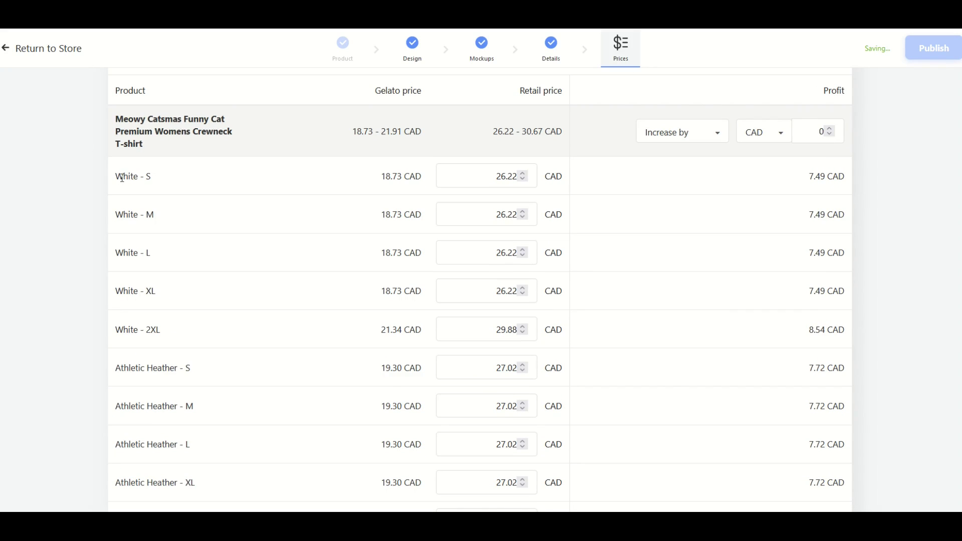
pyautogui.moveTo(123, 176); pyautogui.dragTo(146, 177)
pyautogui.click(132, 212)
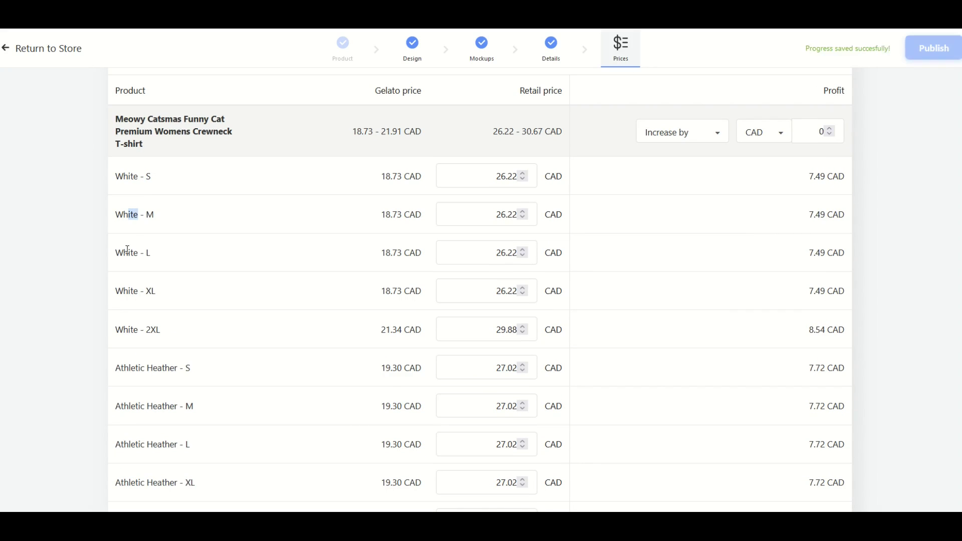
pyautogui.scroll(-2, 131, 298)
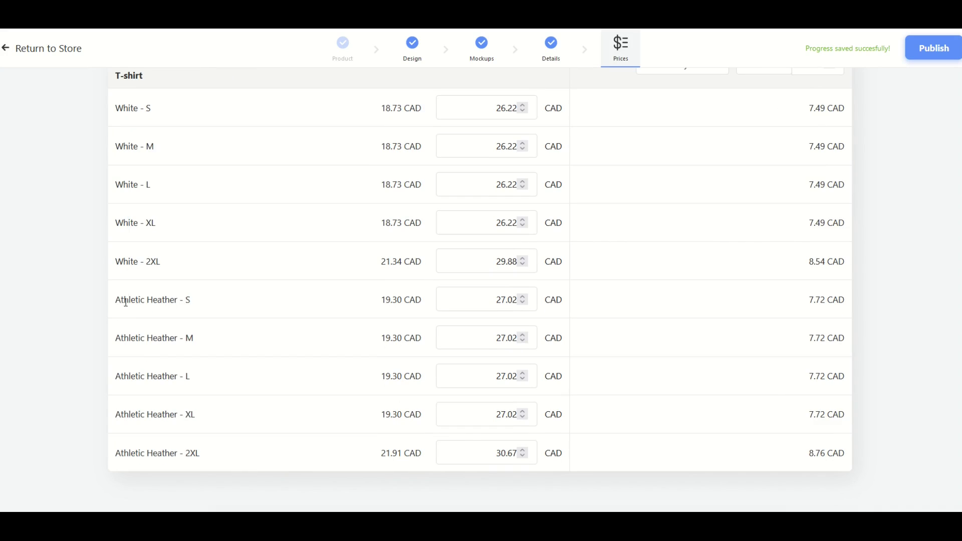
pyautogui.moveTo(131, 376); pyautogui.dragTo(137, 375)
pyautogui.scroll(2, 155, 331)
pyautogui.scroll(2, 145, 281)
pyautogui.scroll(-4, 142, 311)
pyautogui.scroll(2, 145, 293)
pyautogui.scroll(2, 305, 211)
pyautogui.moveTo(381, 159); pyautogui.dragTo(423, 159)
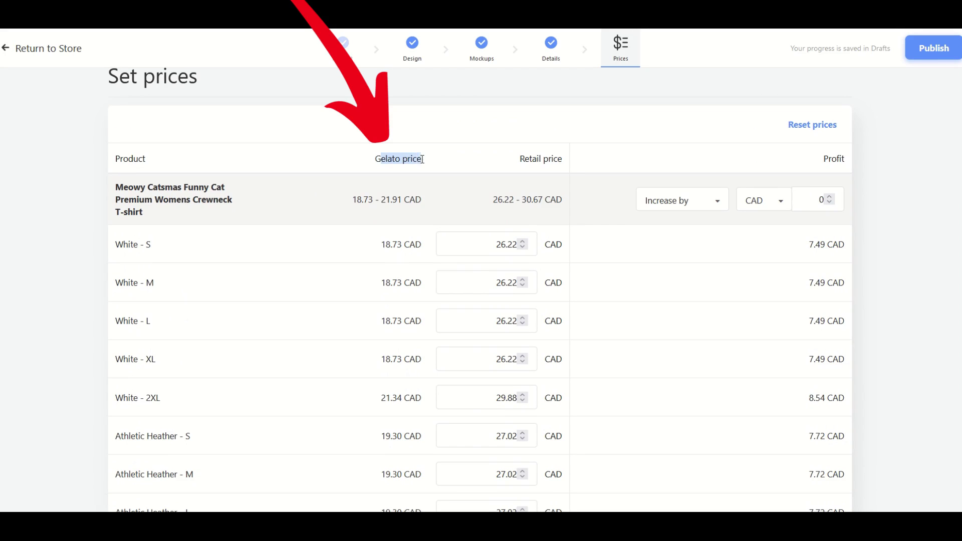
pyautogui.scroll(-2, 381, 202)
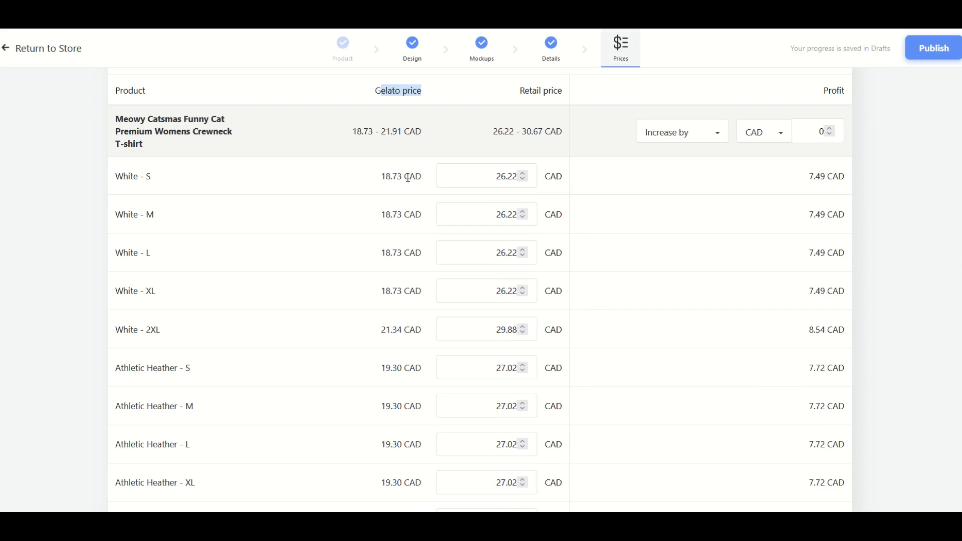
pyautogui.scroll(-1, 404, 193)
pyautogui.scroll(1, 396, 175)
pyautogui.scroll(-2, 397, 146)
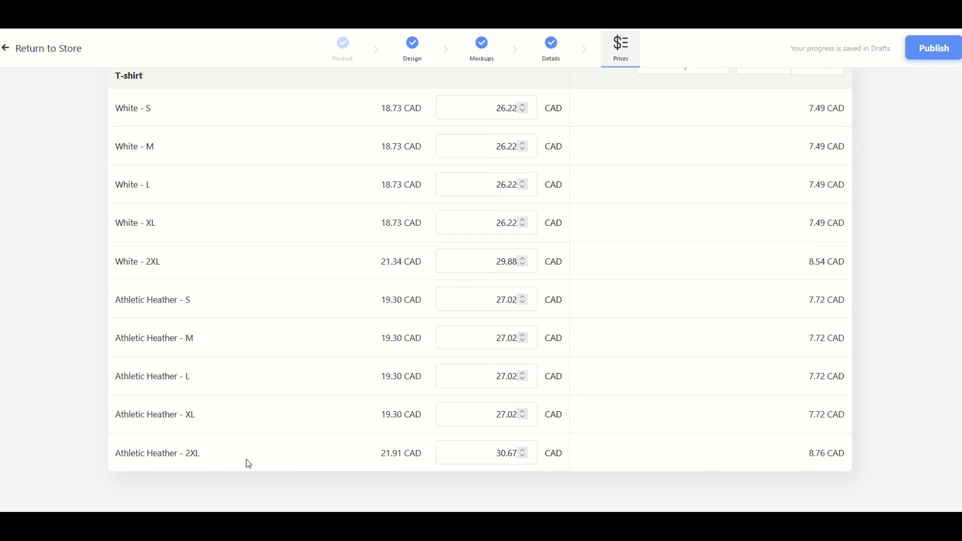
pyautogui.scroll(4, 377, 444)
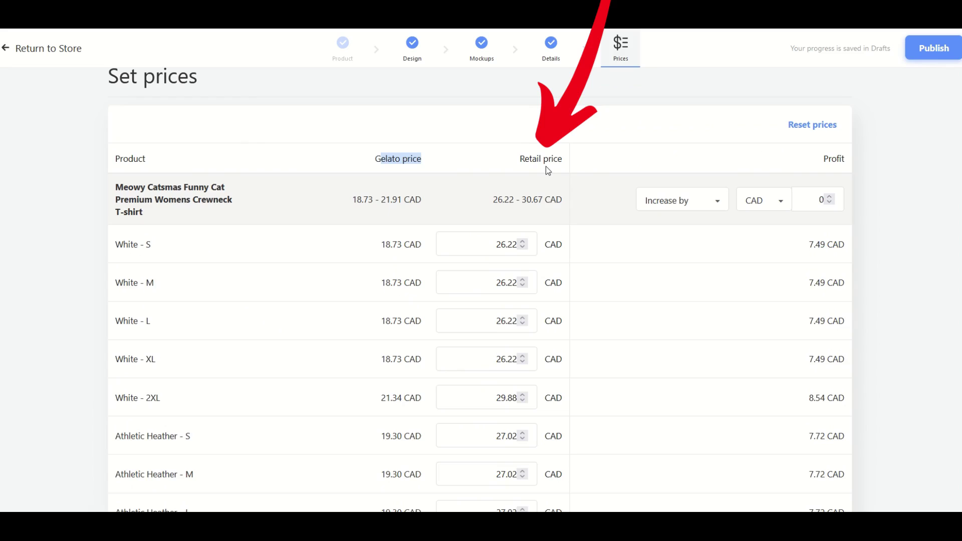
# Step: Nudge the White - S retail price up and down with its spinner
pyautogui.click(523, 242)
pyautogui.click(522, 241)
pyautogui.click(523, 241)
pyautogui.click(523, 242)
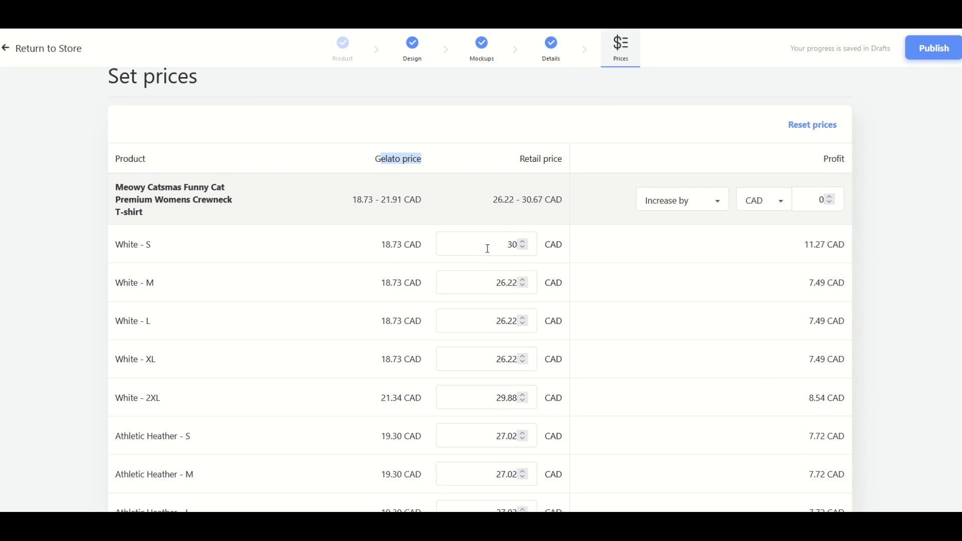
pyautogui.click(523, 248)
pyautogui.click(523, 247)
pyautogui.click(523, 248)
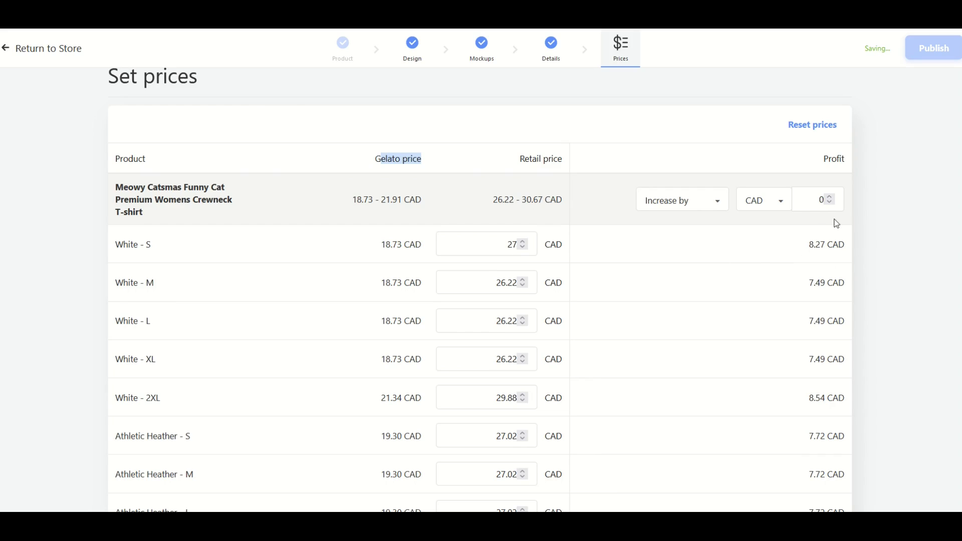
pyautogui.click(524, 248)
pyautogui.click(524, 247)
pyautogui.click(524, 248)
pyautogui.click(524, 248)
pyautogui.click(525, 248)
pyautogui.click(525, 242)
pyautogui.click(526, 243)
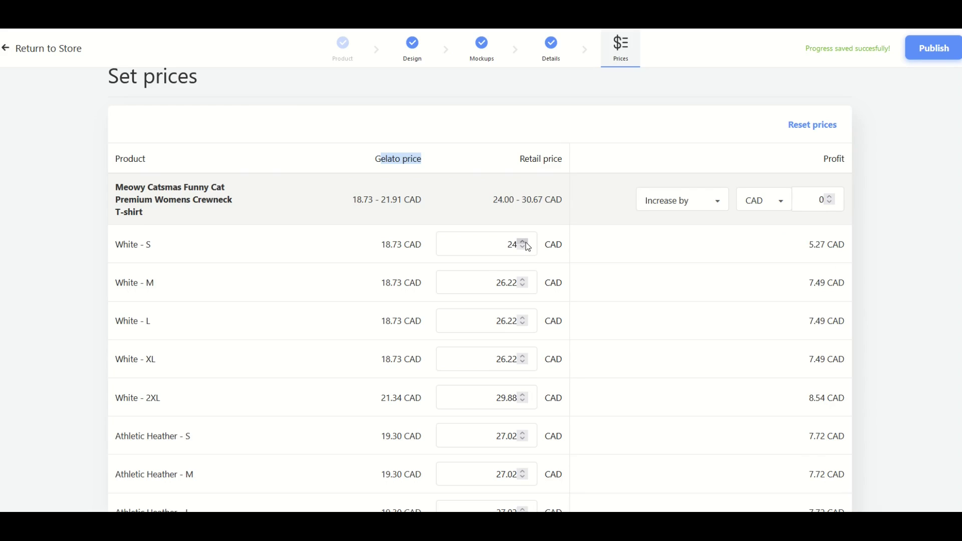
pyautogui.click(525, 242)
pyautogui.click(525, 242)
# Step: Set the White - S retail price to 25 CAD, leaving a 6.27 CAD profit
pyautogui.moveTo(493, 243); pyautogui.dragTo(547, 242)
pyautogui.write('25')
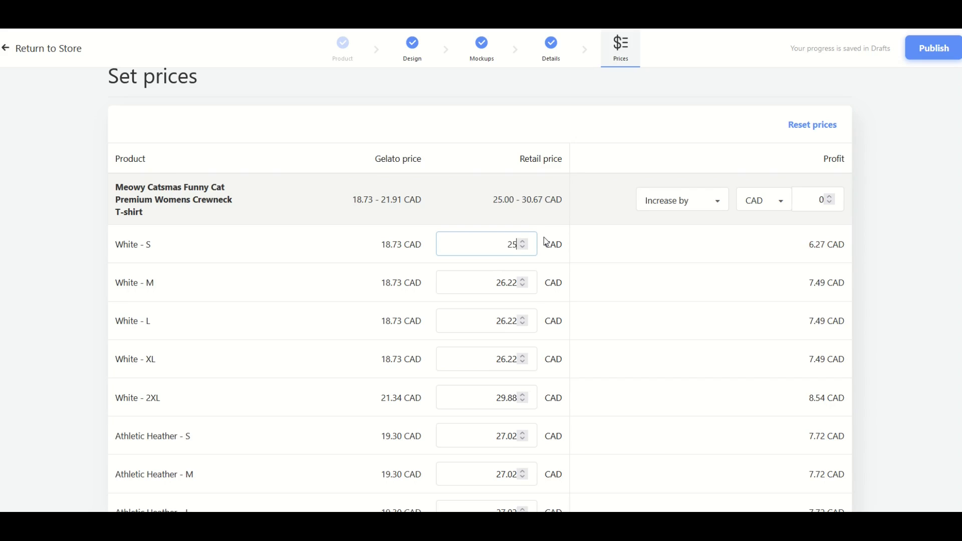
pyautogui.click(593, 248)
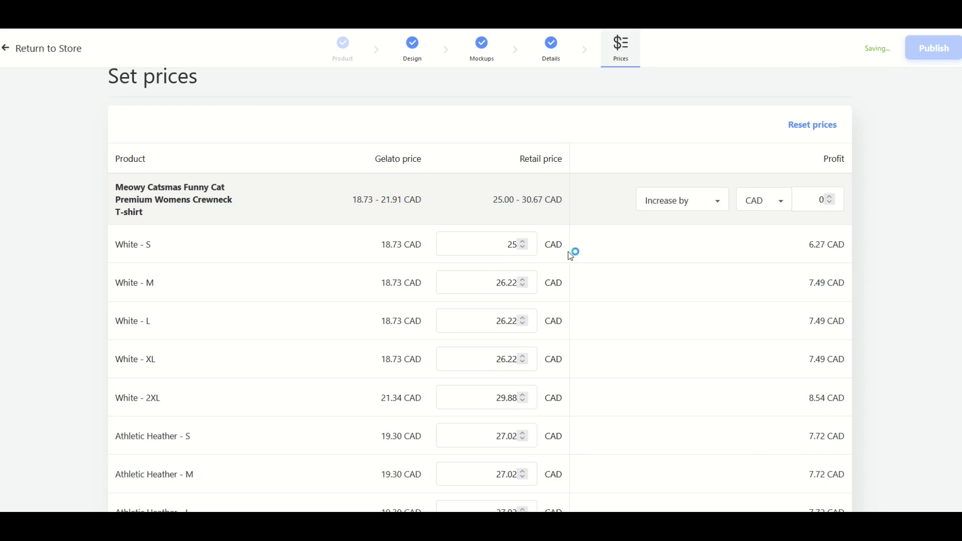
pyautogui.scroll(-3, 573, 256)
pyautogui.scroll(3, 573, 262)
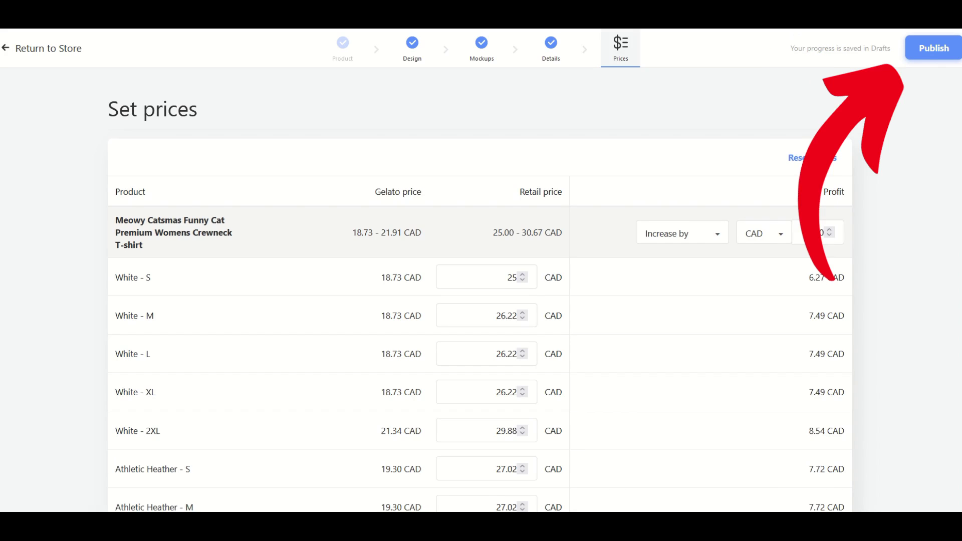
# Step: Publish the Meowy Catsmas shirt to the Etsy store from the Set prices page
pyautogui.click(928, 50)
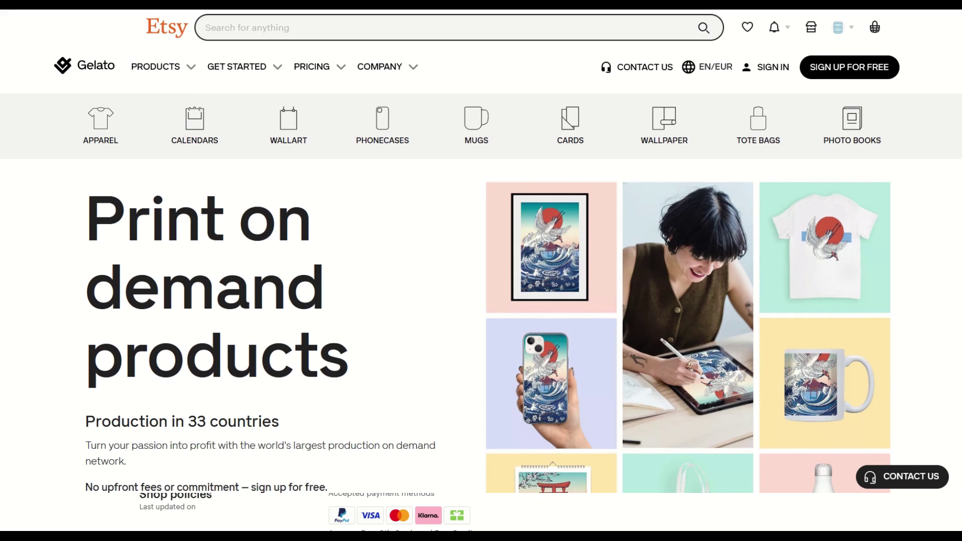
# Step: Scroll down the Gelato home page to look it over
pyautogui.scroll(-5, 481, 271)
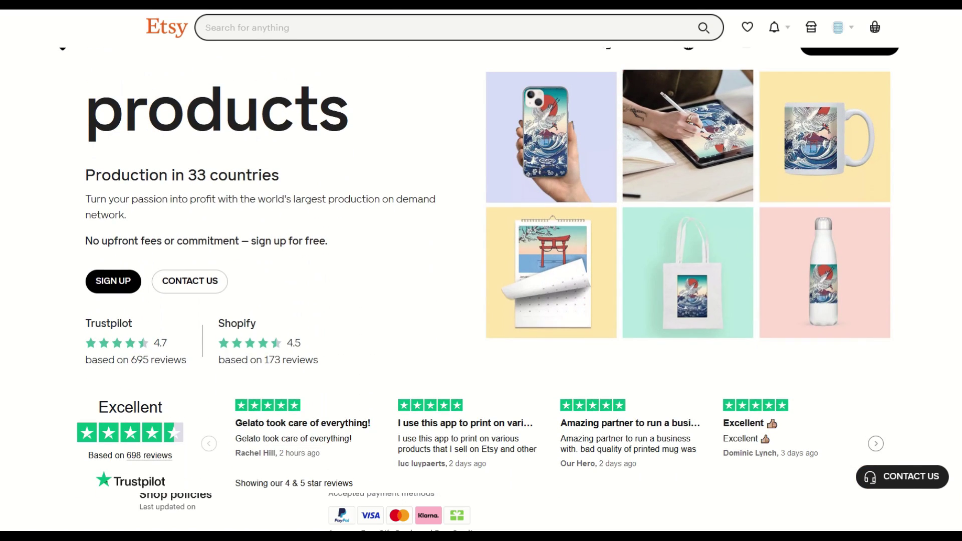
pyautogui.scroll(-10, 481, 270)
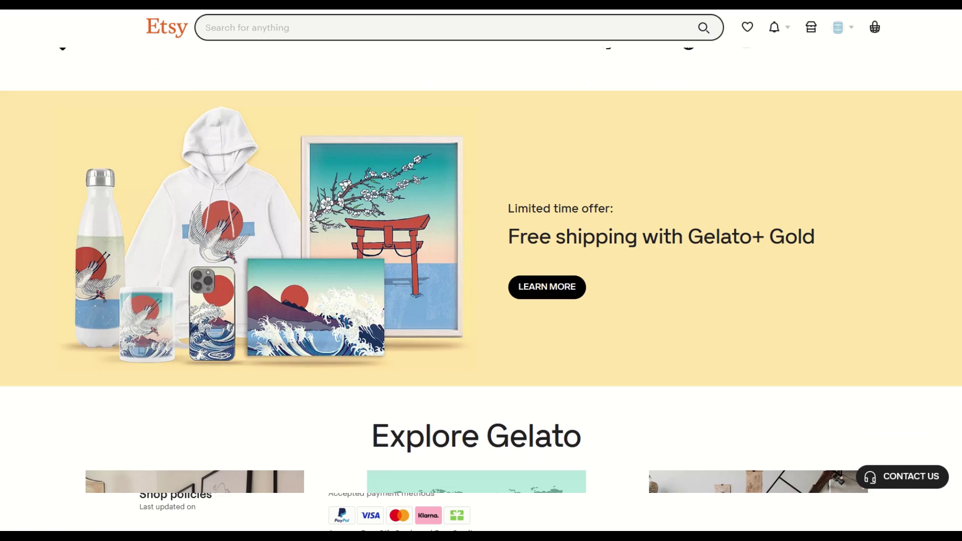
pyautogui.scroll(-5, 482, 271)
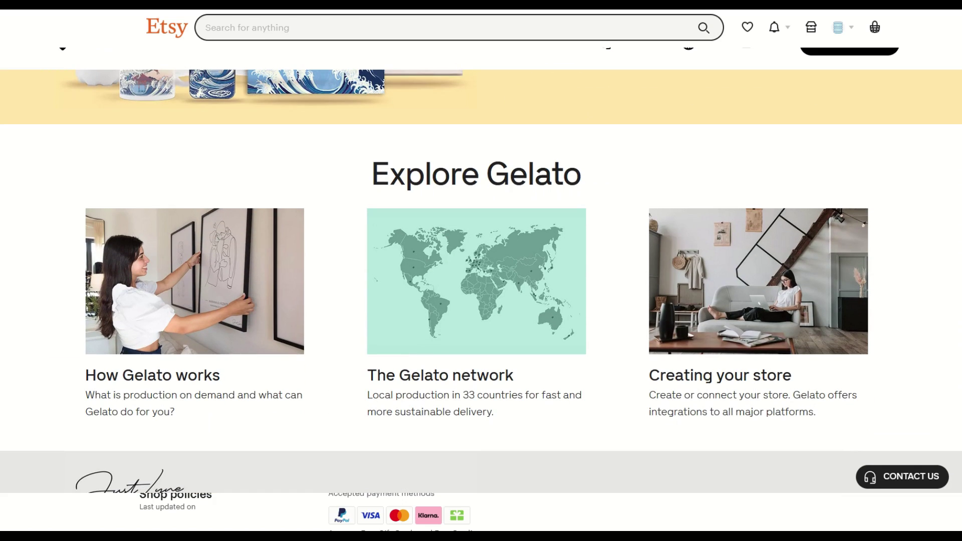